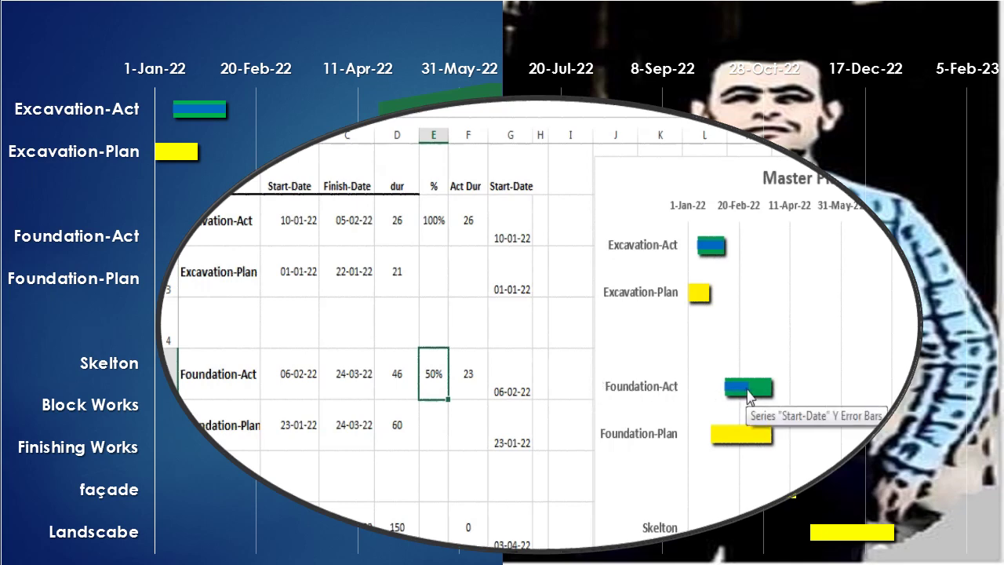
# - Scroll the worksheet to bring the works schedule table with Start-Date, Finish-Date and dur into view
pyautogui.scroll(-2, 734, 443)
pyautogui.scroll(-1, 736, 442)
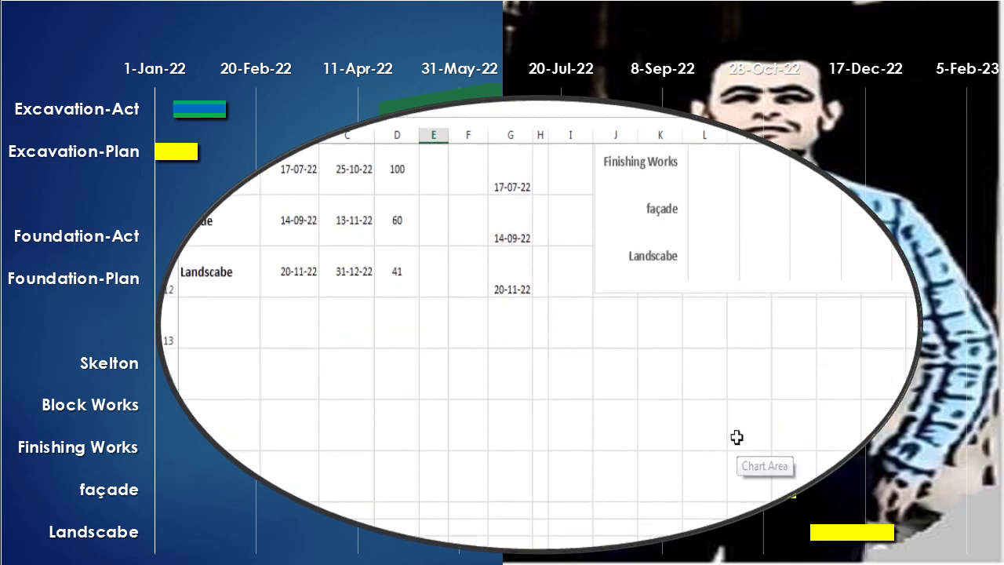
pyautogui.scroll(3, 736, 443)
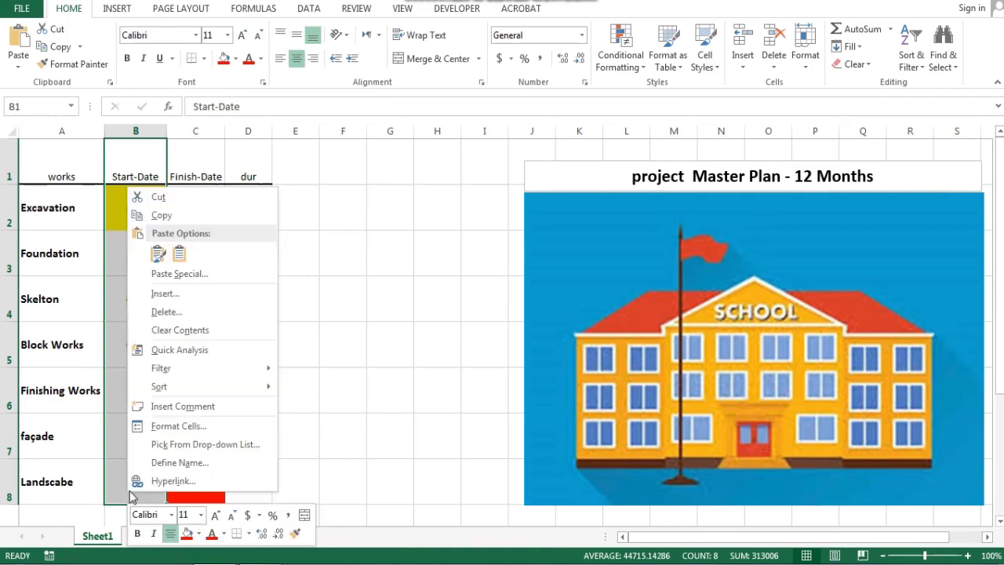
# - Paste the Start-Date values B1:B8 into column F as serial numbers 44562 to 44885
pyautogui.click(195, 217)
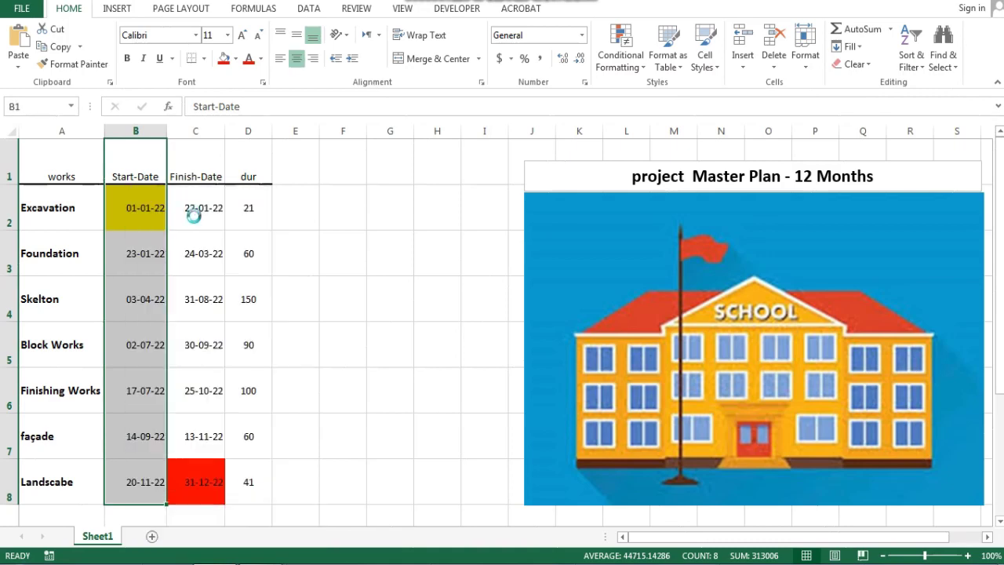
pyautogui.rightClick(348, 179)
pyautogui.click(400, 245)
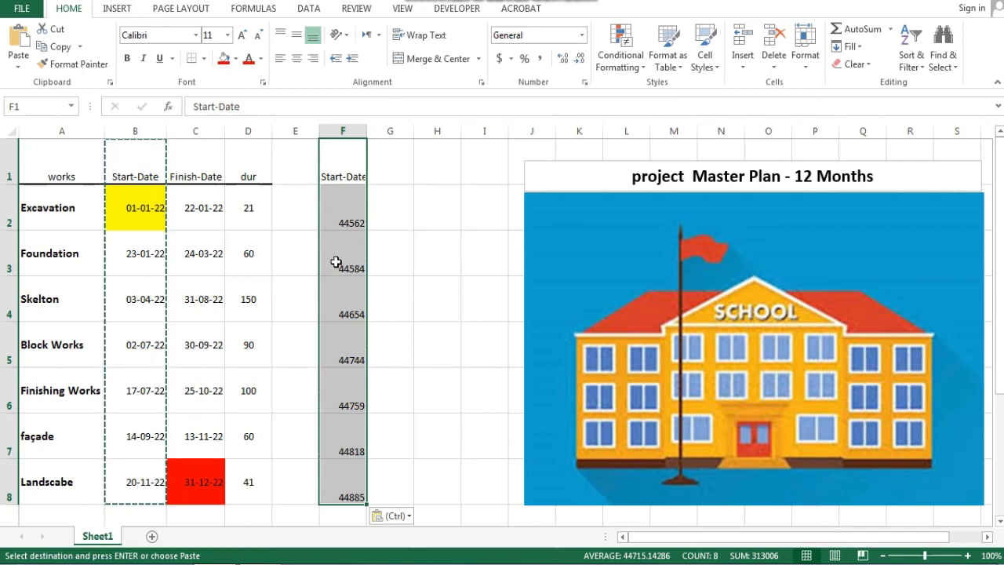
pyautogui.press('Escape')
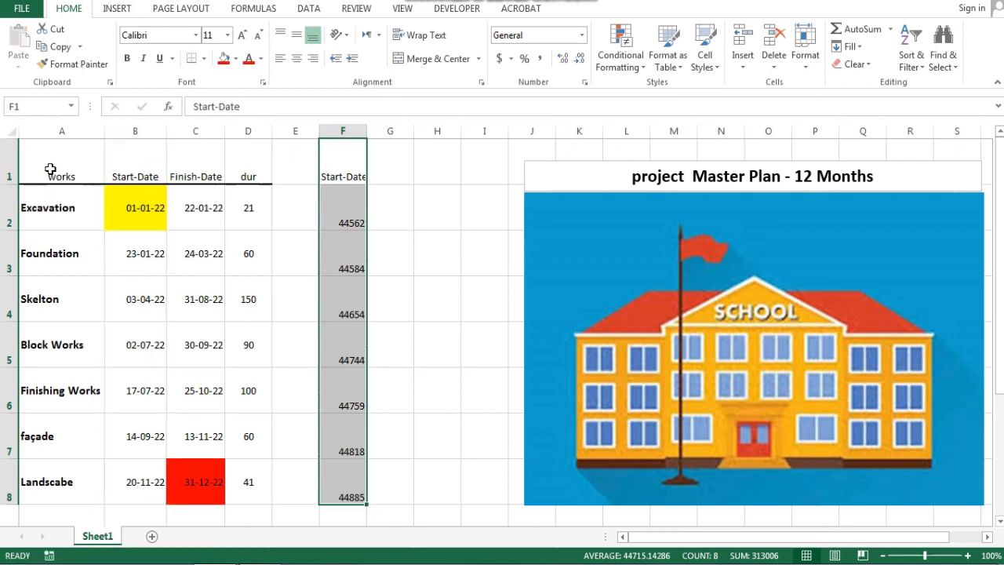
# - Select the works names A1:A8, the new Start-Date column F1:F8 and dur D1:D8 together
pyautogui.moveTo(50, 170); pyautogui.dragTo(48, 486)
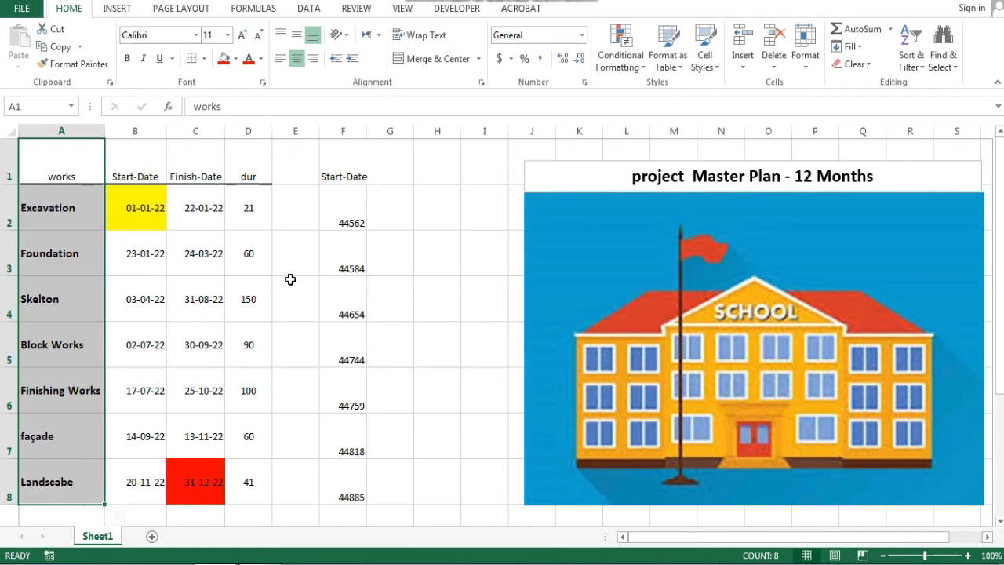
pyautogui.moveTo(334, 175); pyautogui.dragTo(336, 483)
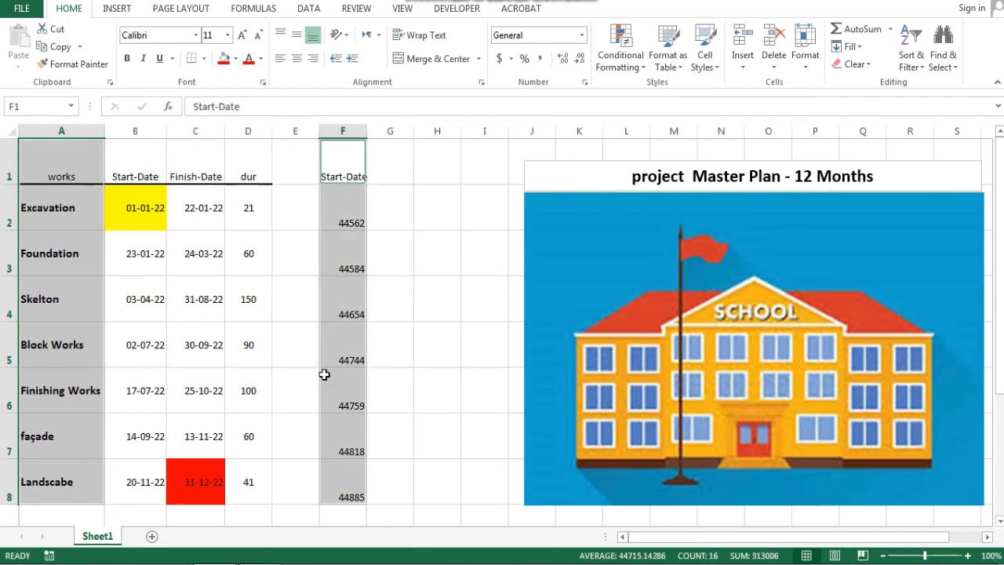
pyautogui.moveTo(255, 166); pyautogui.dragTo(249, 483)
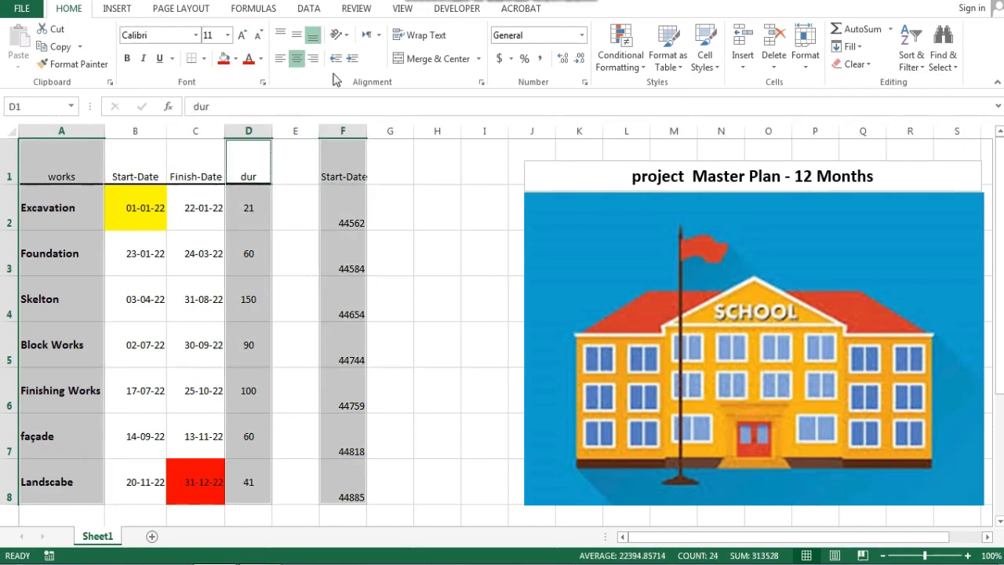
# - Insert a stacked bar chart from the selection, placed and enlarged to the right of the table
pyautogui.click(122, 7)
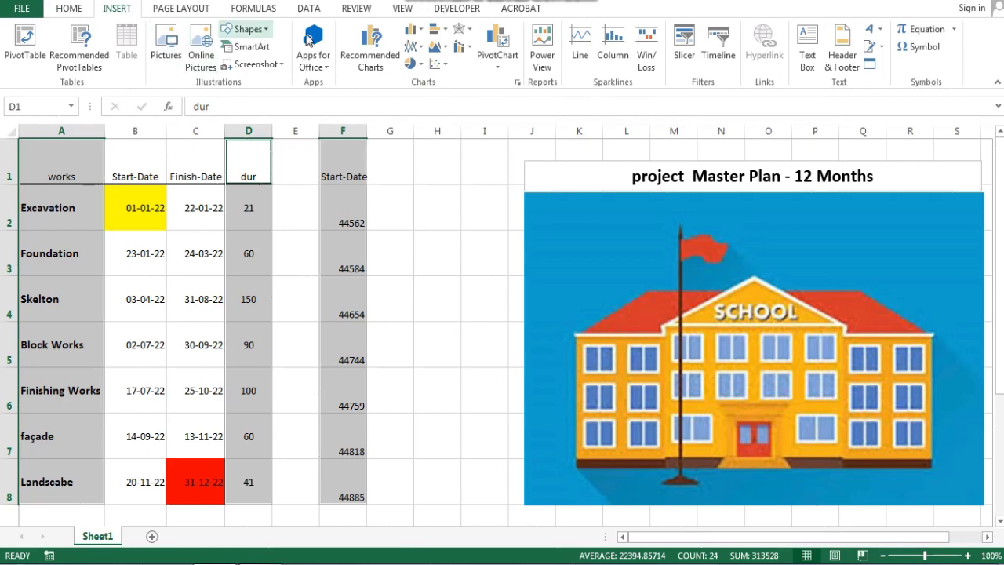
pyautogui.click(444, 31)
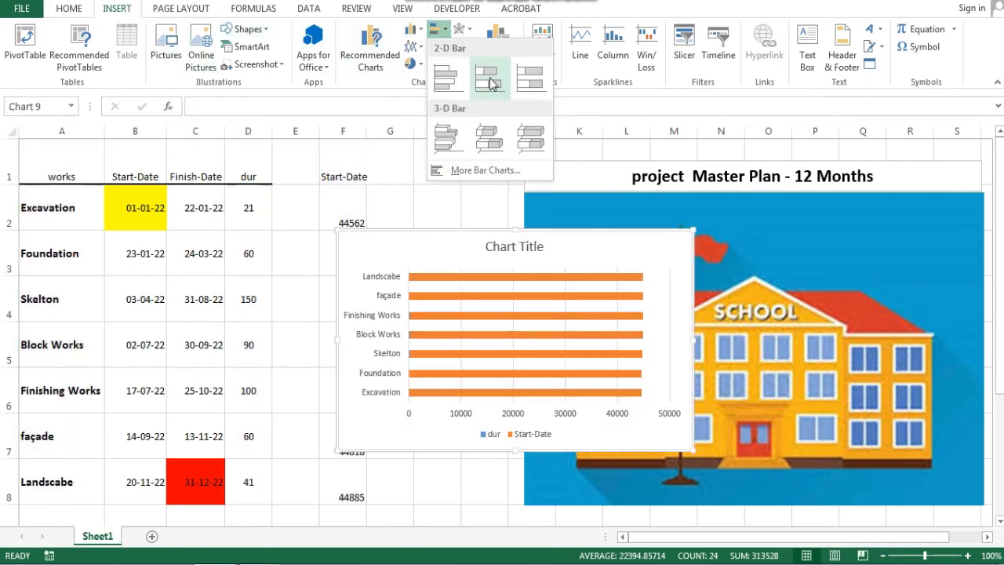
pyautogui.click(490, 84)
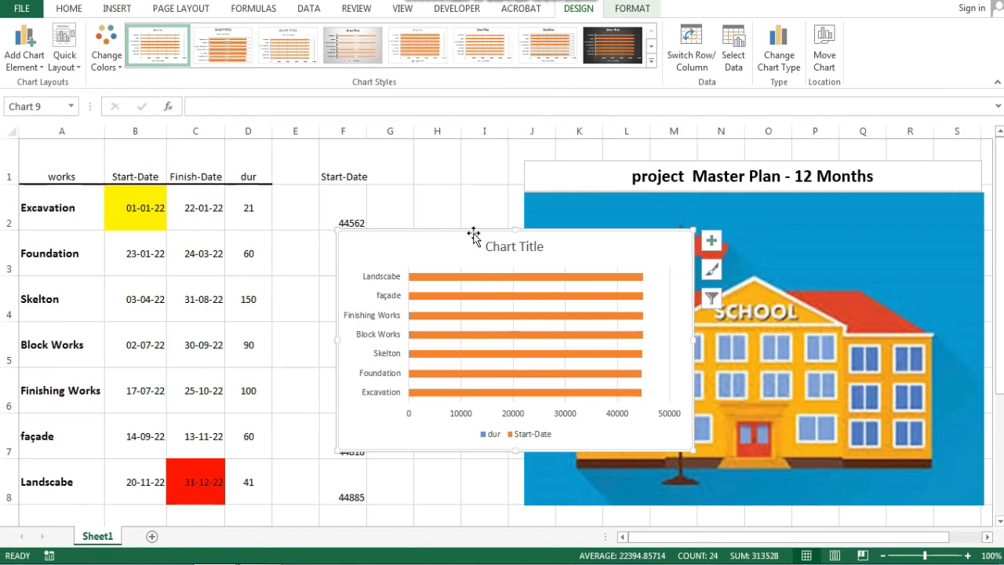
pyautogui.moveTo(473, 232); pyautogui.dragTo(559, 157)
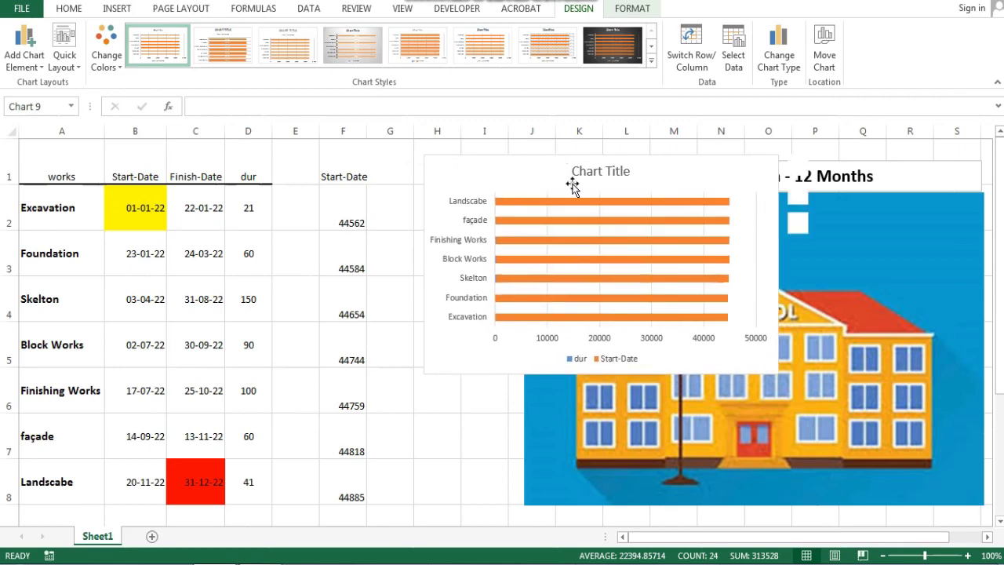
pyautogui.moveTo(768, 359); pyautogui.dragTo(989, 506)
# - In Select Data Source, move the dur series below Start-Date and confirm
pyautogui.rightClick(586, 180)
pyautogui.click(630, 345)
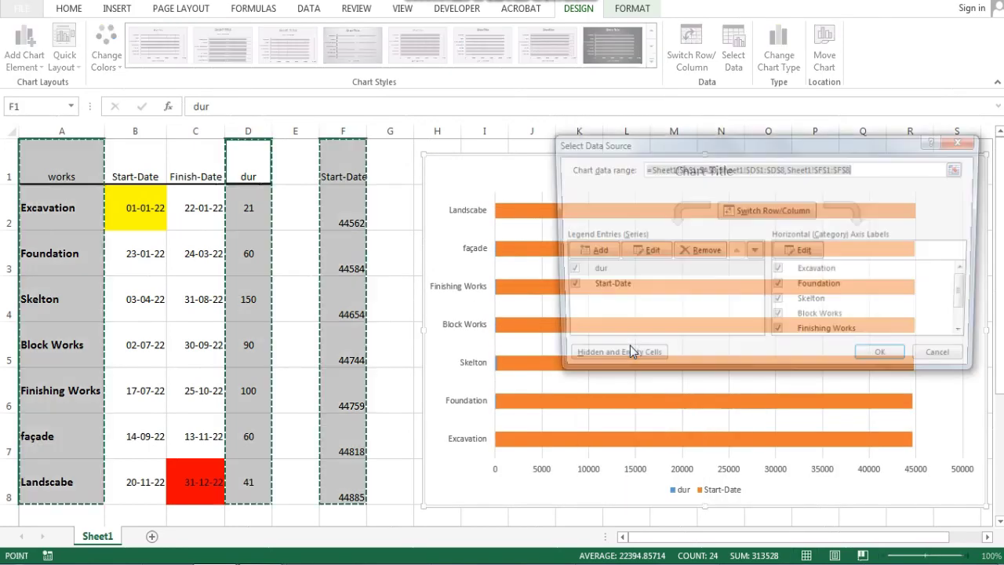
pyautogui.click(612, 275)
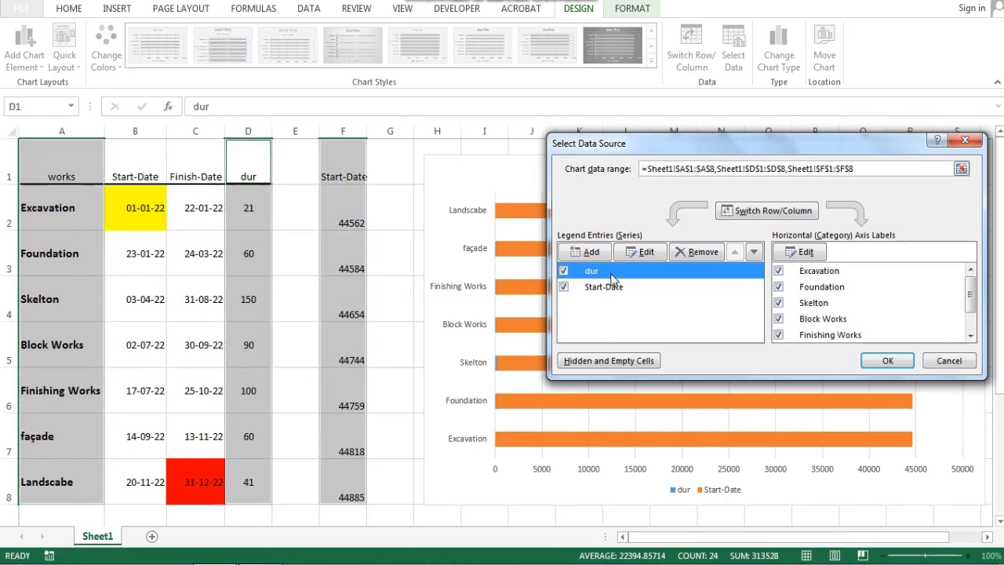
pyautogui.click(753, 252)
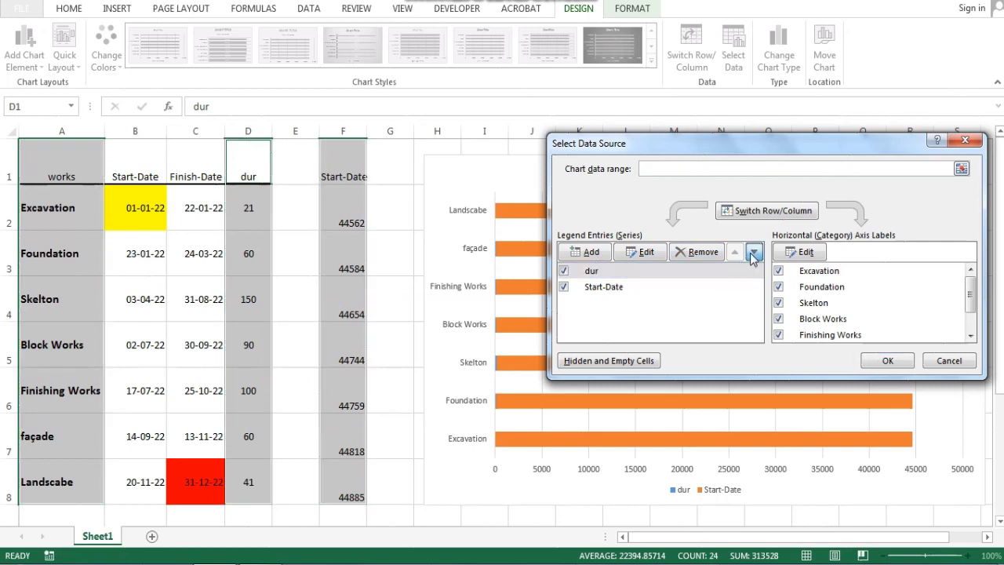
pyautogui.click(880, 360)
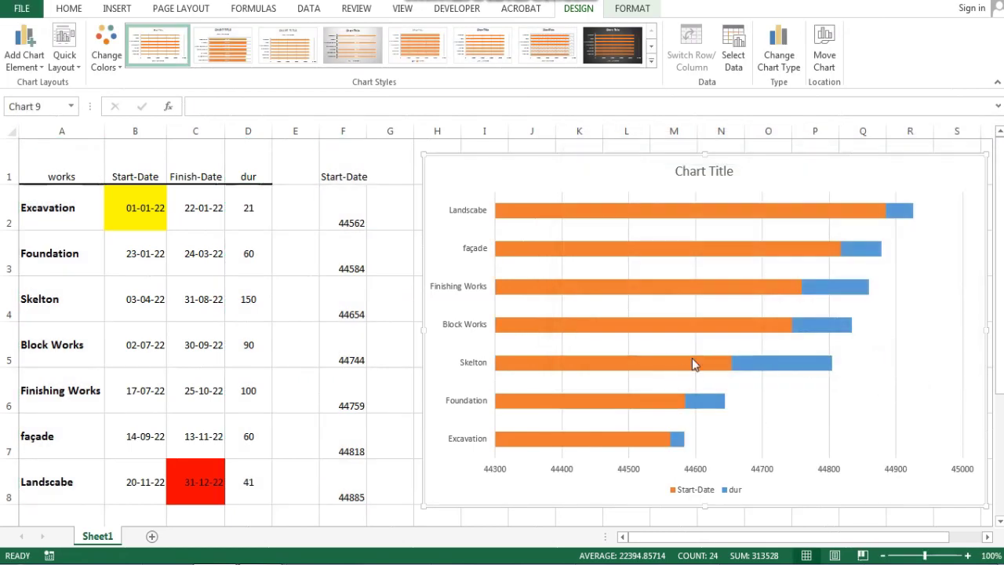
# - Set the orange Start-Date bars to No Fill, leaving floating dur bars
pyautogui.click(702, 217)
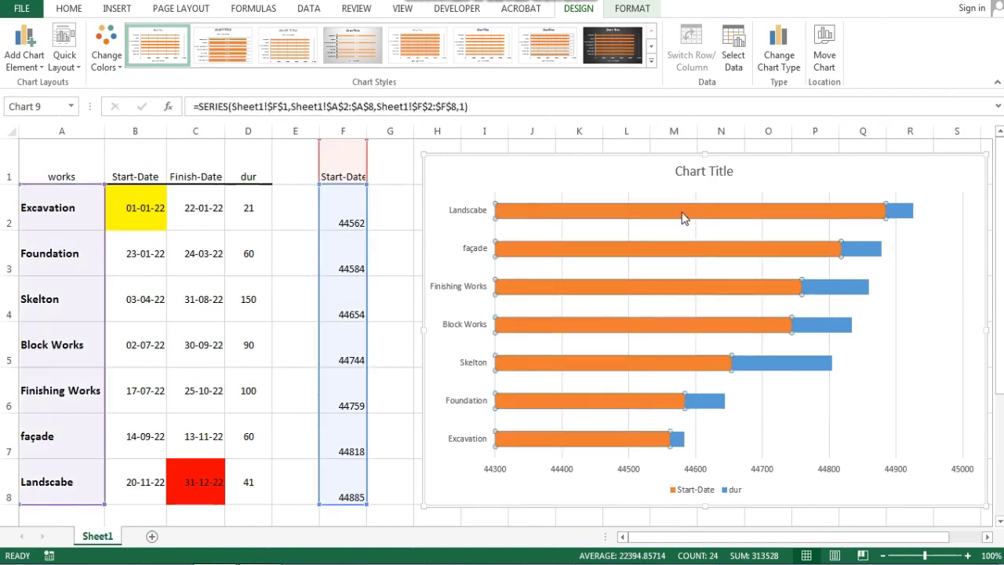
pyautogui.click(631, 9)
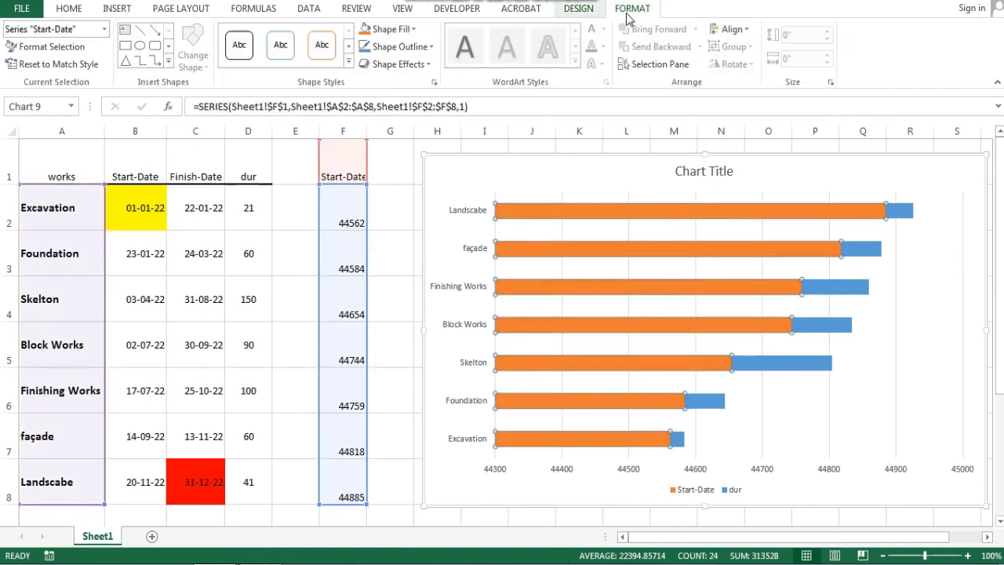
pyautogui.click(389, 29)
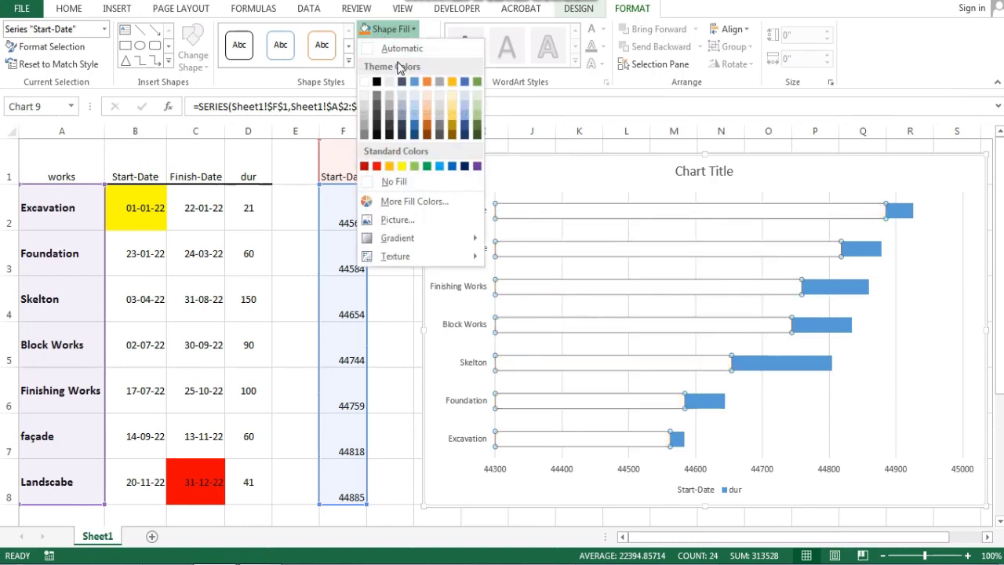
pyautogui.click(394, 182)
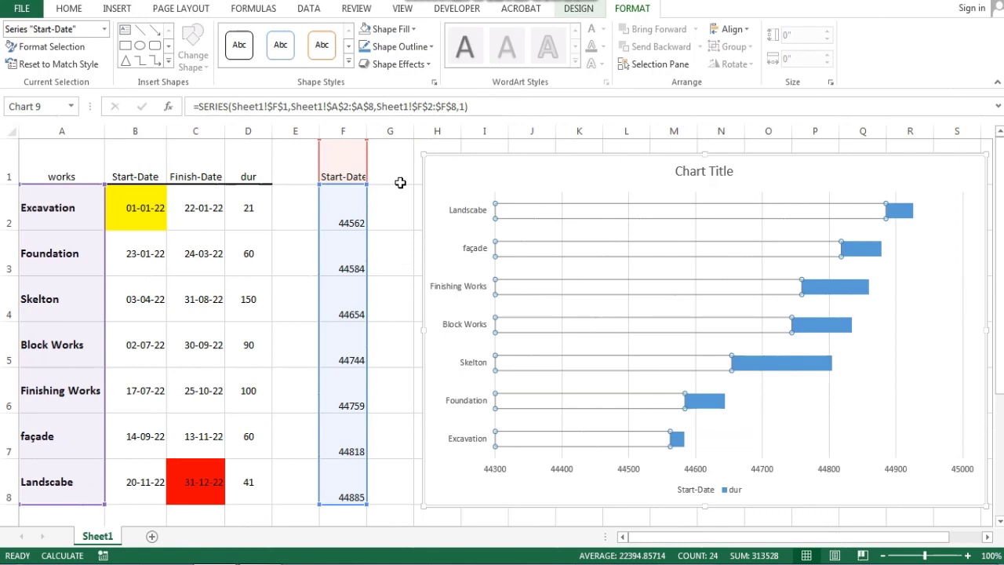
pyautogui.click(465, 224)
# - Turn on Categories in reverse order for the task axis, putting Excavation on top
pyautogui.click(466, 215)
pyautogui.doubleClick(466, 215)
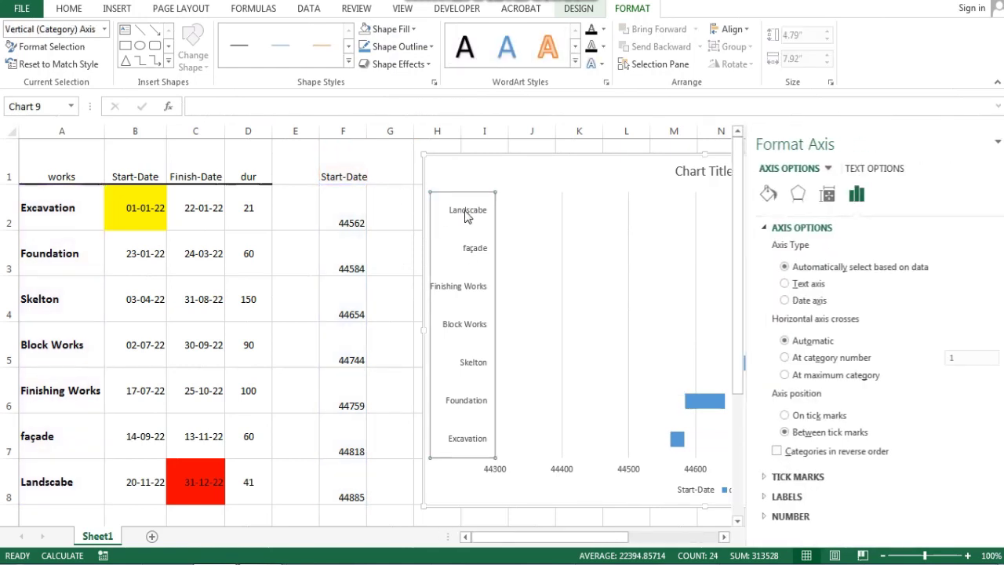
pyautogui.click(819, 454)
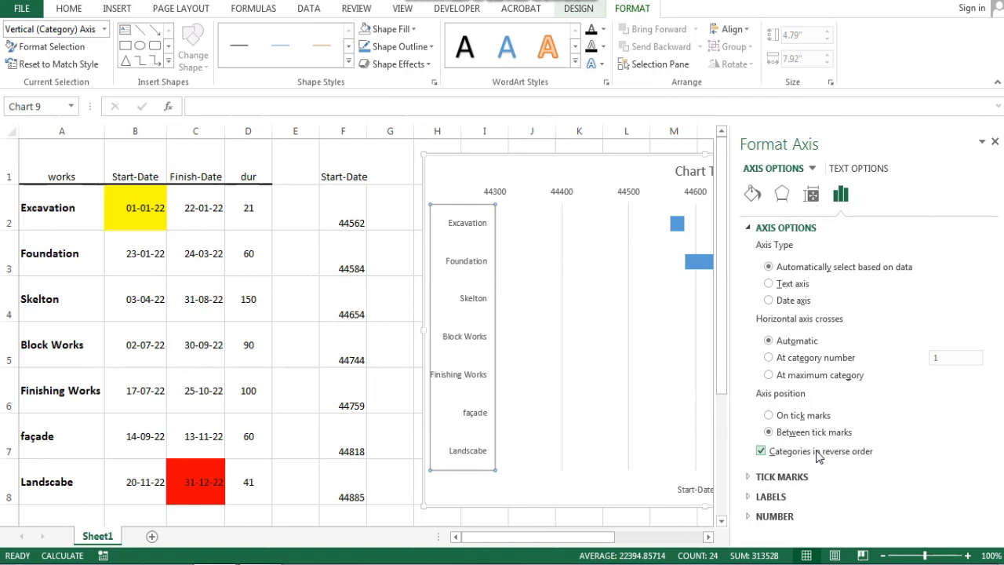
pyautogui.click(995, 142)
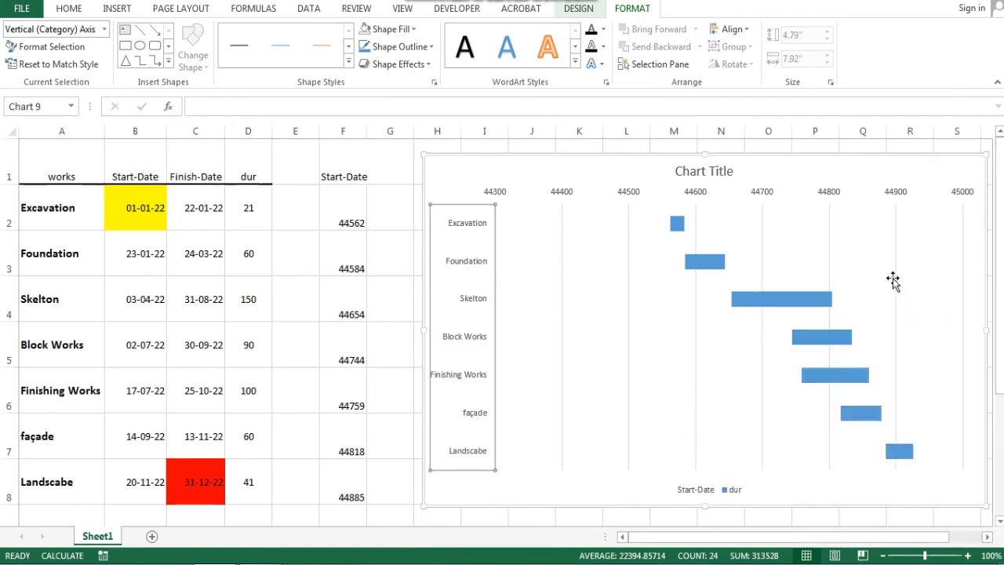
pyautogui.click(678, 197)
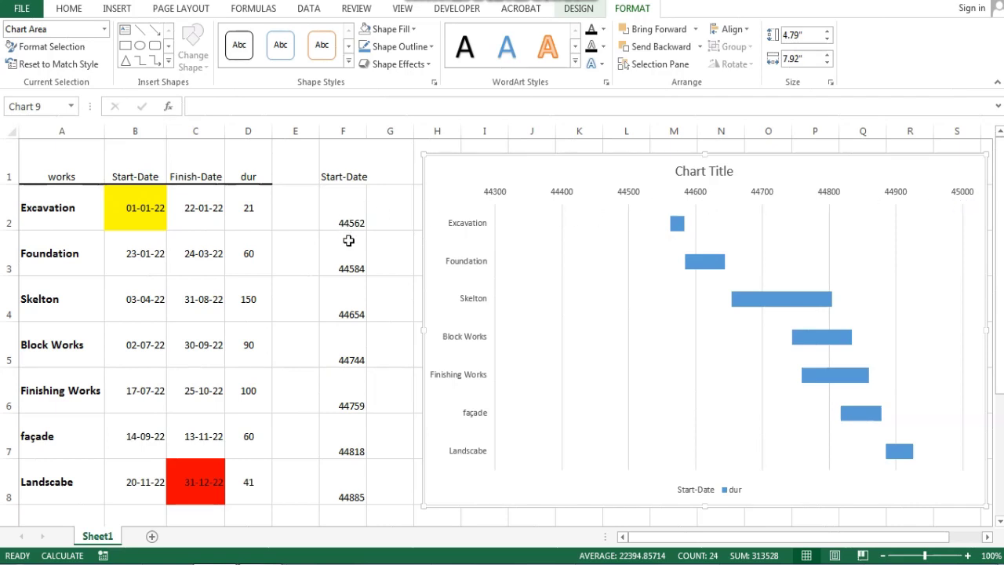
# - Set the horizontal date axis Bounds Minimum to 44562
pyautogui.doubleClick(505, 191)
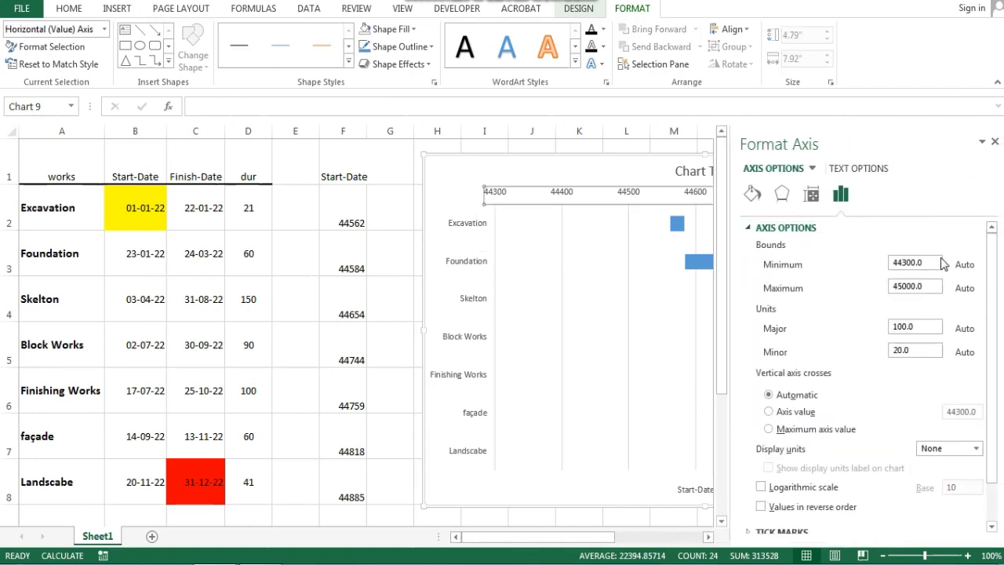
pyautogui.moveTo(939, 264); pyautogui.dragTo(836, 270)
pyautogui.write('44562')
pyautogui.click(349, 157)
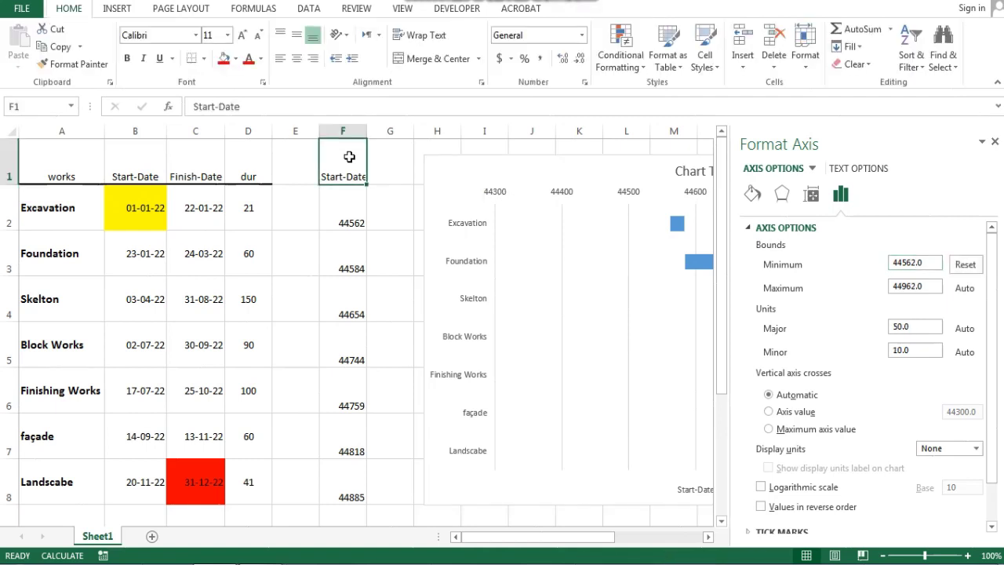
pyautogui.click(995, 142)
pyautogui.click(731, 302)
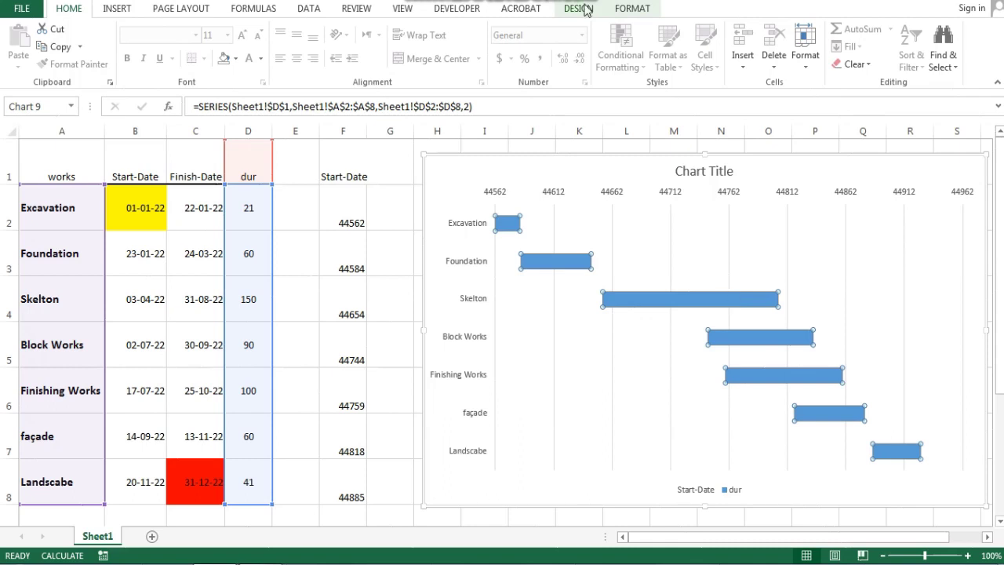
# - Give the whole duration bar series a solid yellow fill
pyautogui.click(580, 9)
pyautogui.doubleClick(693, 301)
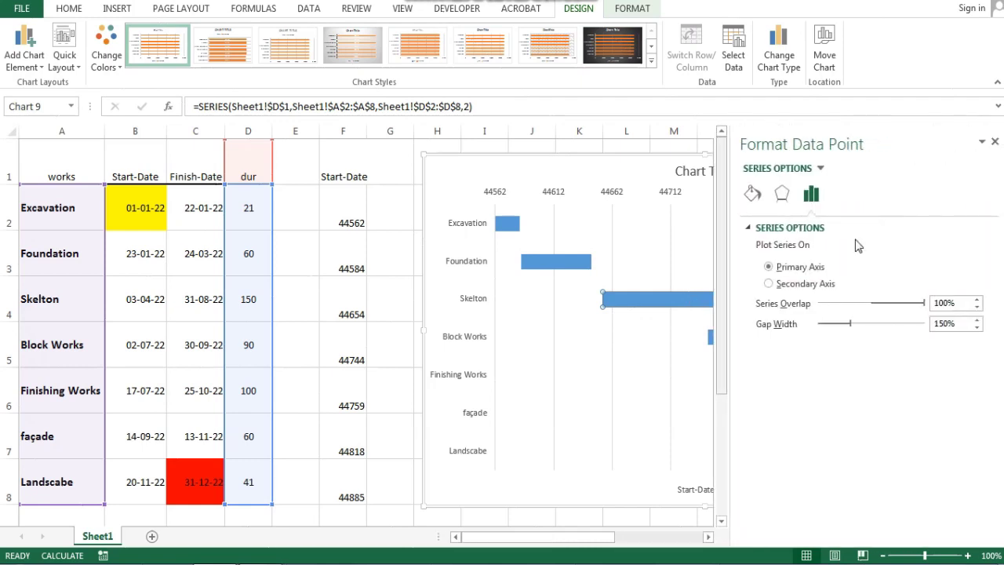
pyautogui.click(753, 194)
pyautogui.click(772, 228)
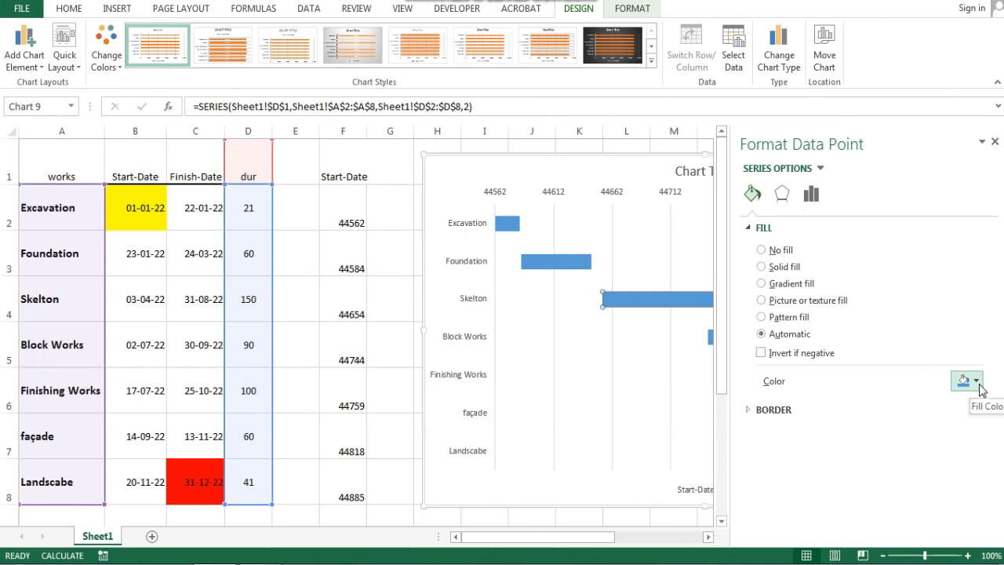
pyautogui.click(579, 263)
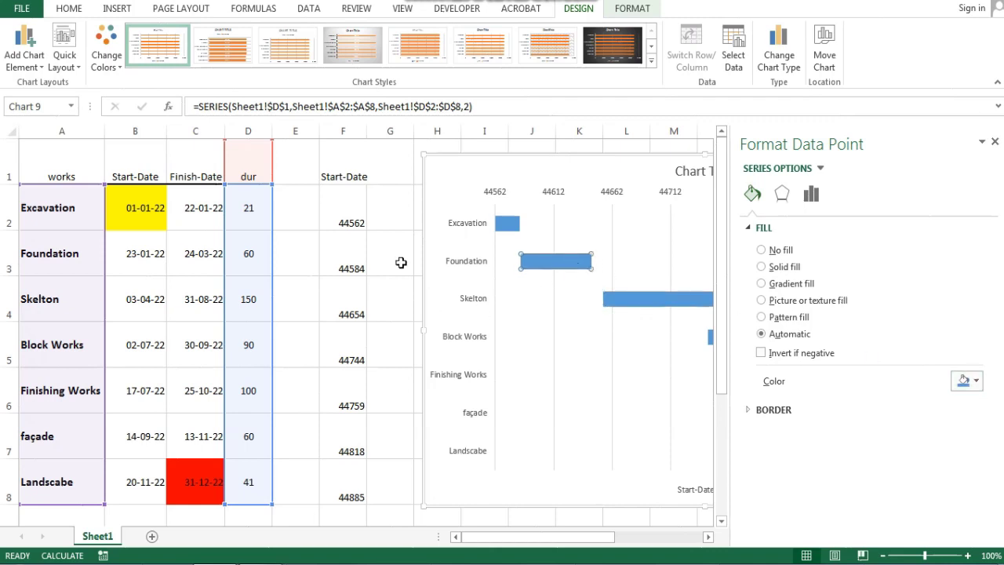
pyautogui.click(346, 197)
pyautogui.click(401, 190)
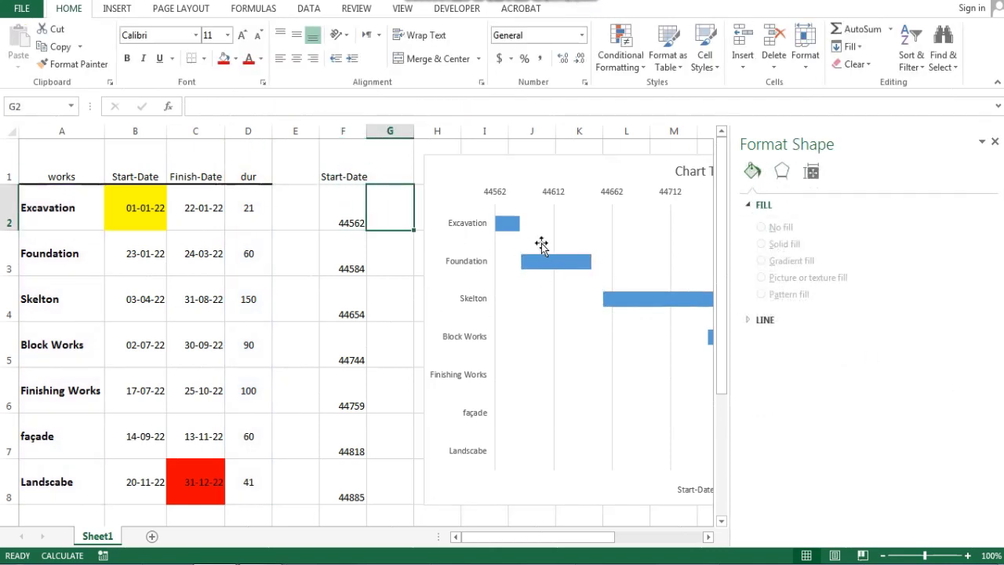
pyautogui.click(567, 264)
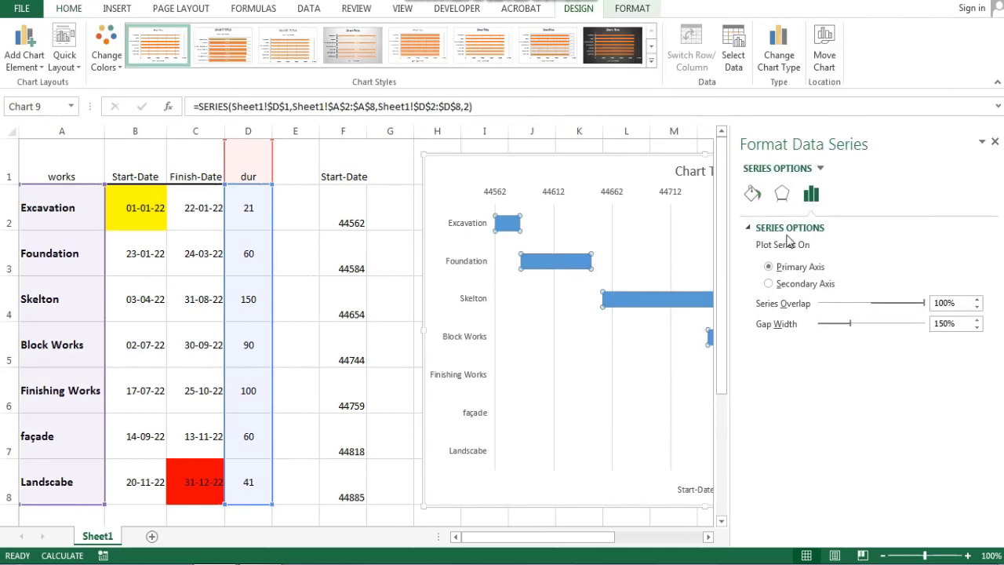
pyautogui.click(753, 194)
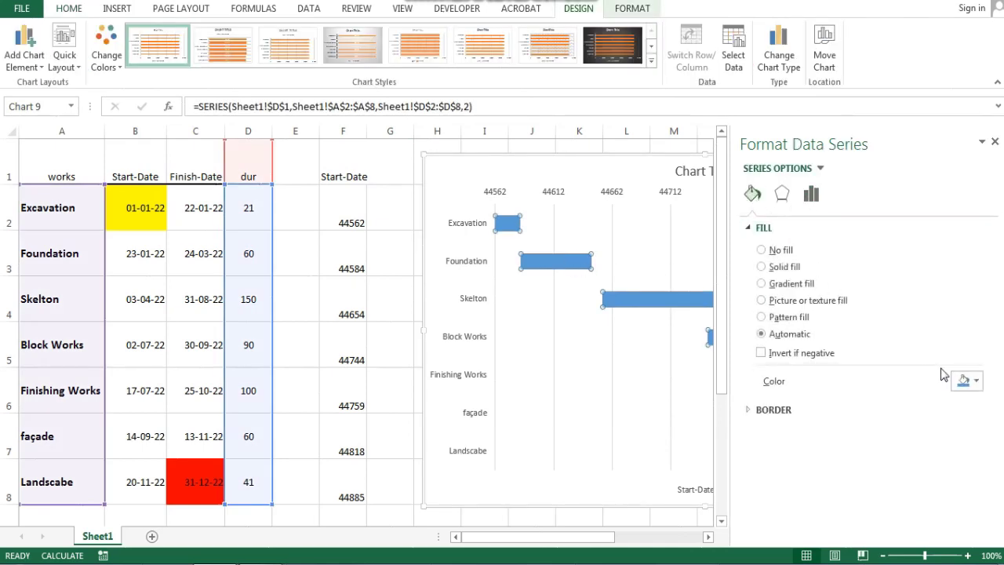
pyautogui.click(970, 384)
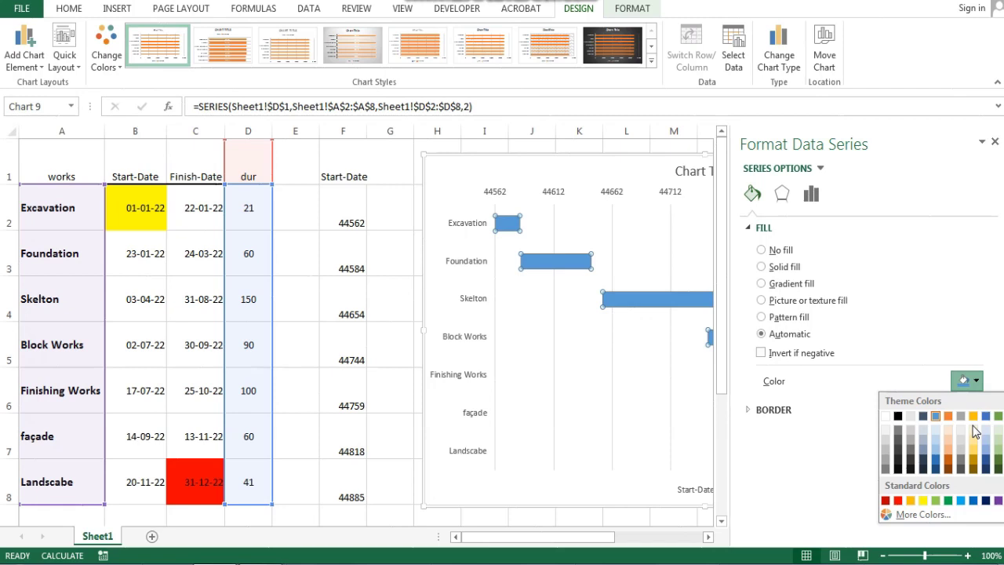
pyautogui.click(923, 500)
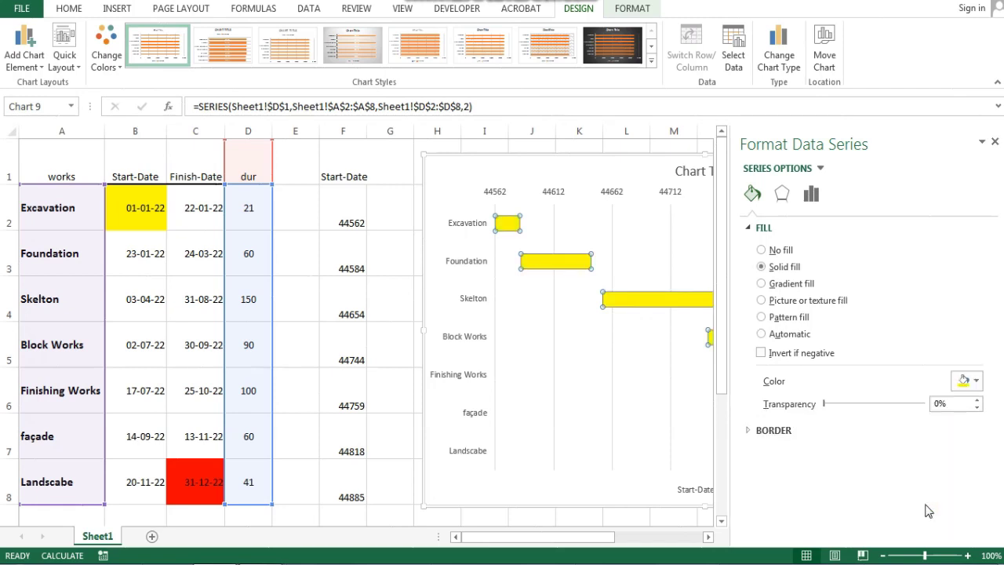
# - Add an outer bottom-right drop shadow to the bars at 0% transparency and close the pane
pyautogui.click(811, 193)
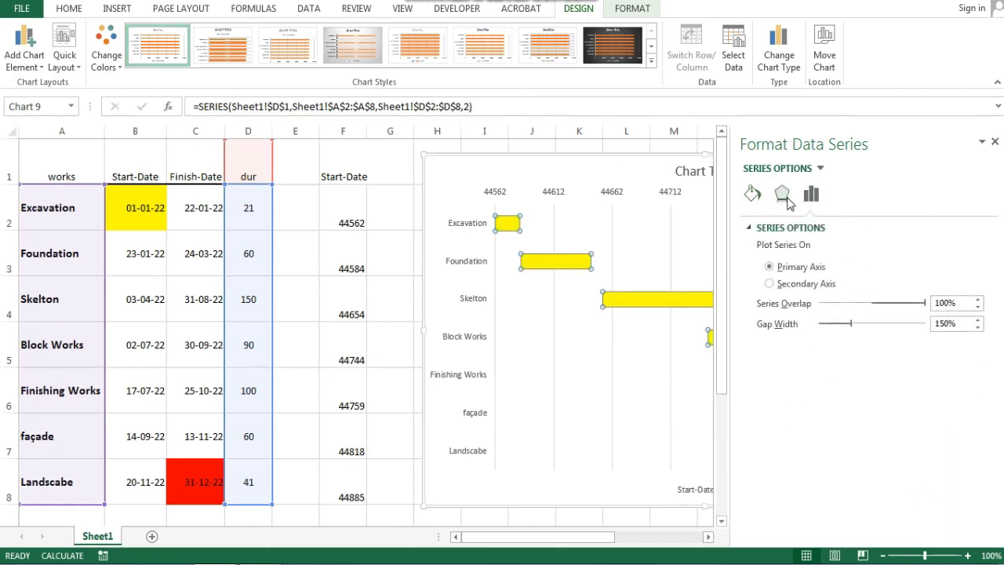
pyautogui.click(785, 197)
pyautogui.click(784, 227)
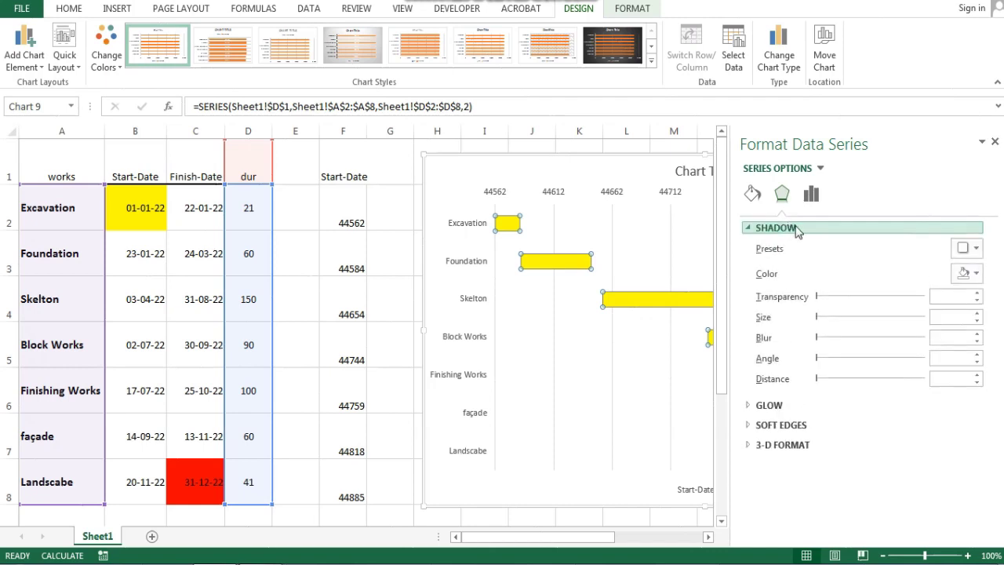
pyautogui.click(978, 249)
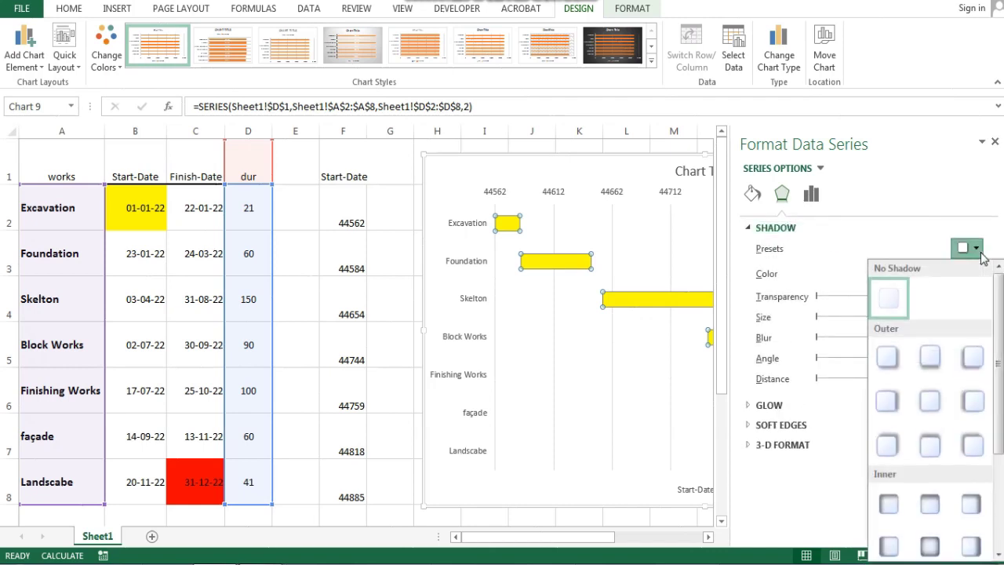
pyautogui.click(888, 359)
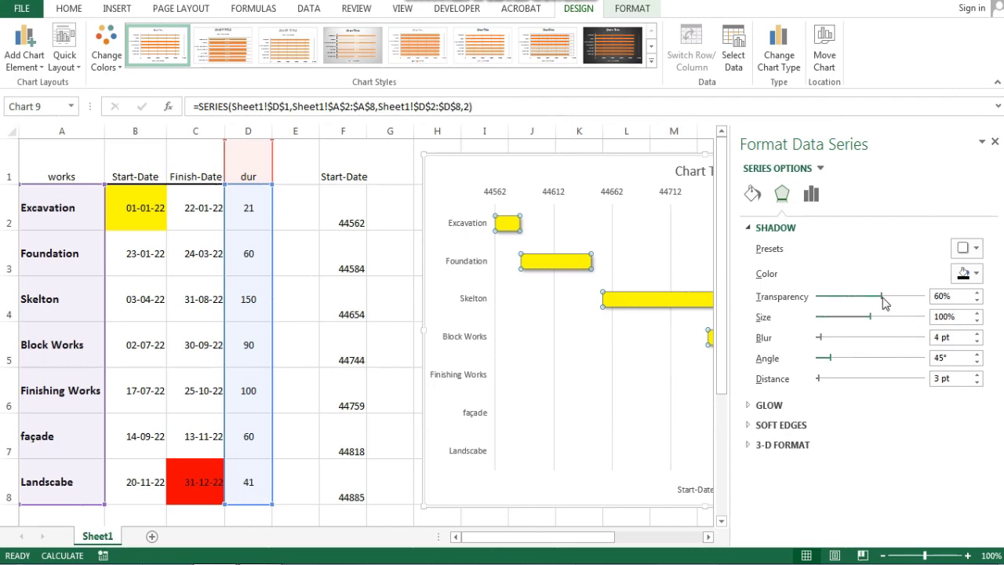
pyautogui.moveTo(882, 299); pyautogui.dragTo(794, 306)
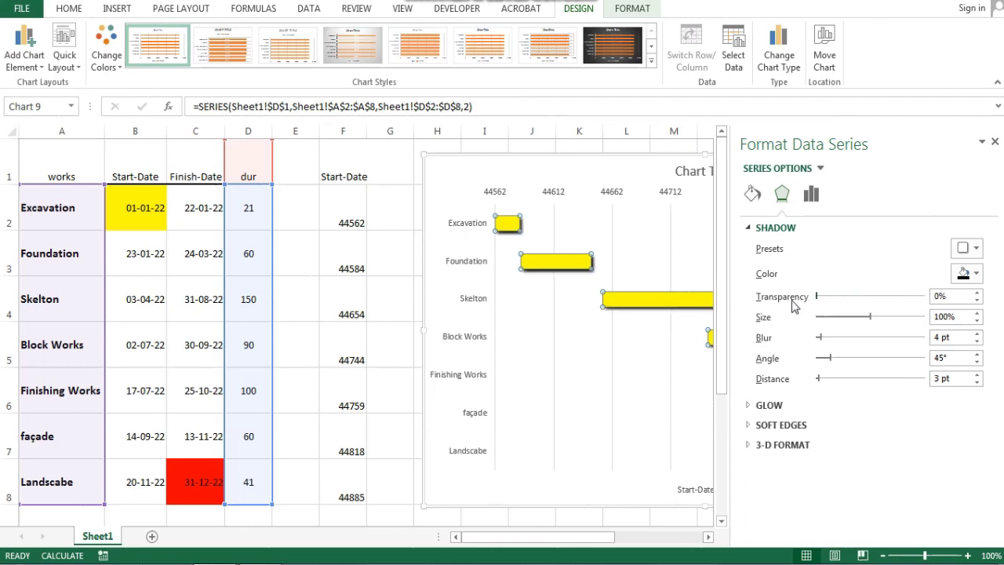
pyautogui.click(971, 274)
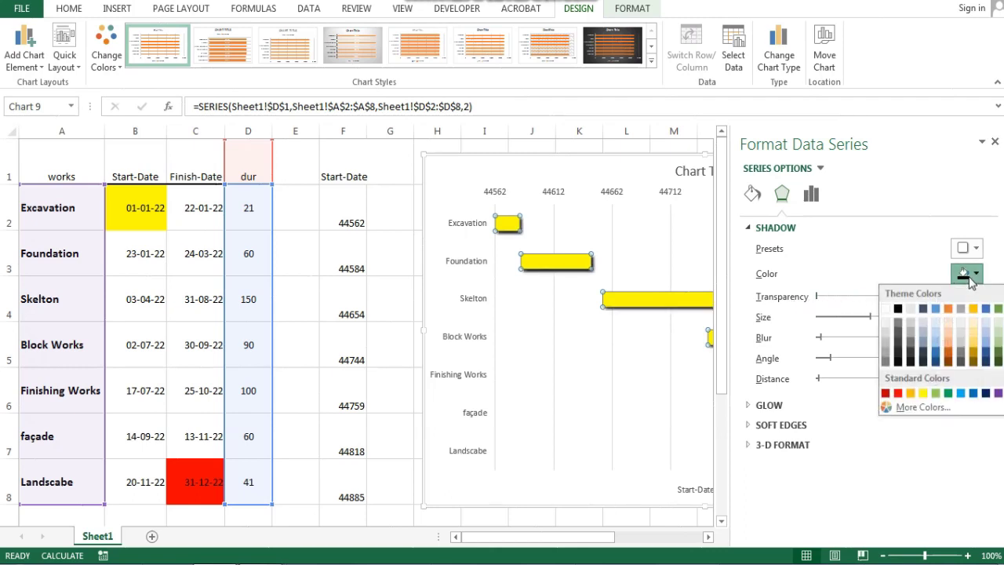
pyautogui.click(970, 276)
pyautogui.click(380, 166)
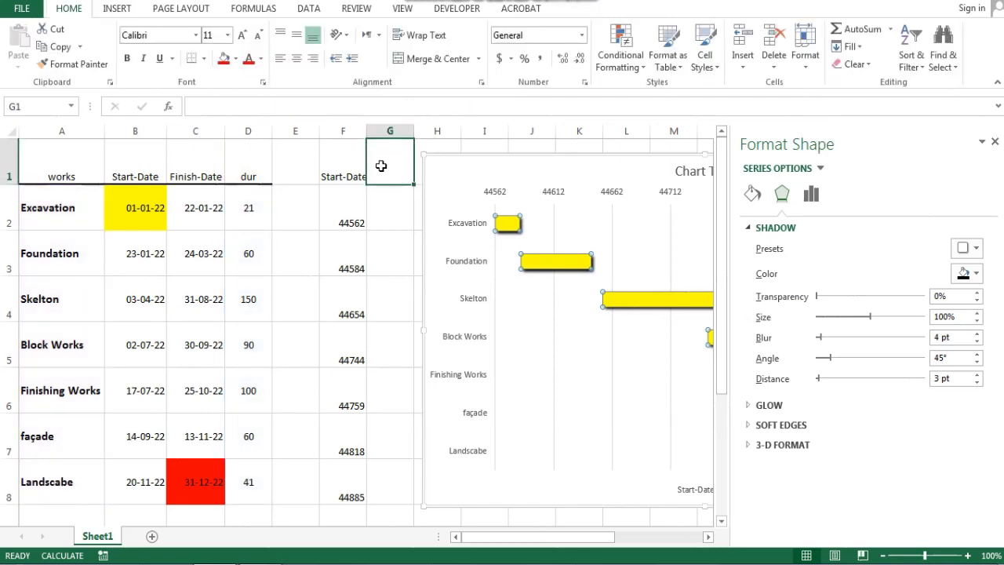
pyautogui.click(995, 141)
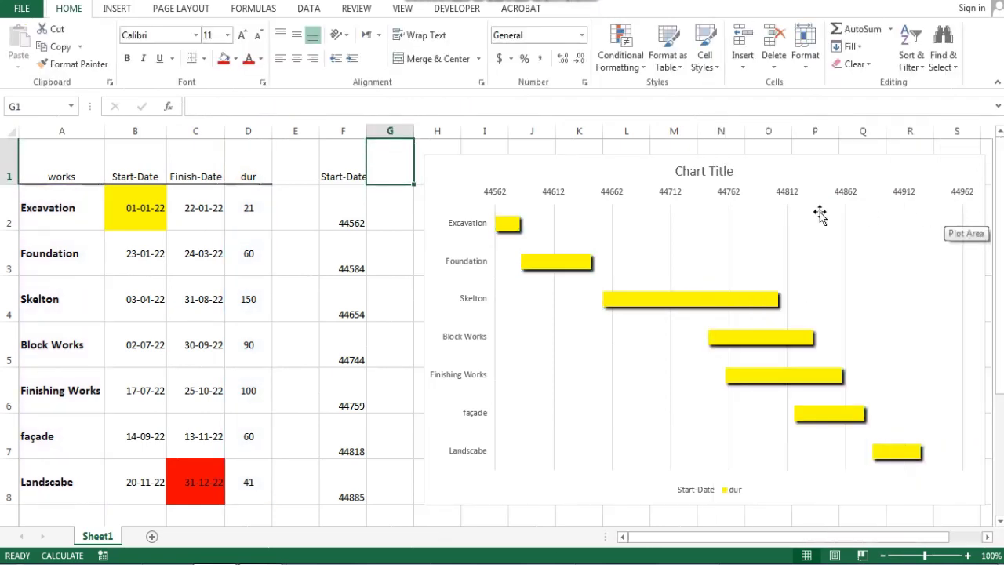
# - Format the date axis numbers as Date type 14-Mar-01, showing 1-Jan-22 through 5-Feb-23
pyautogui.click(776, 197)
pyautogui.doubleClick(776, 197)
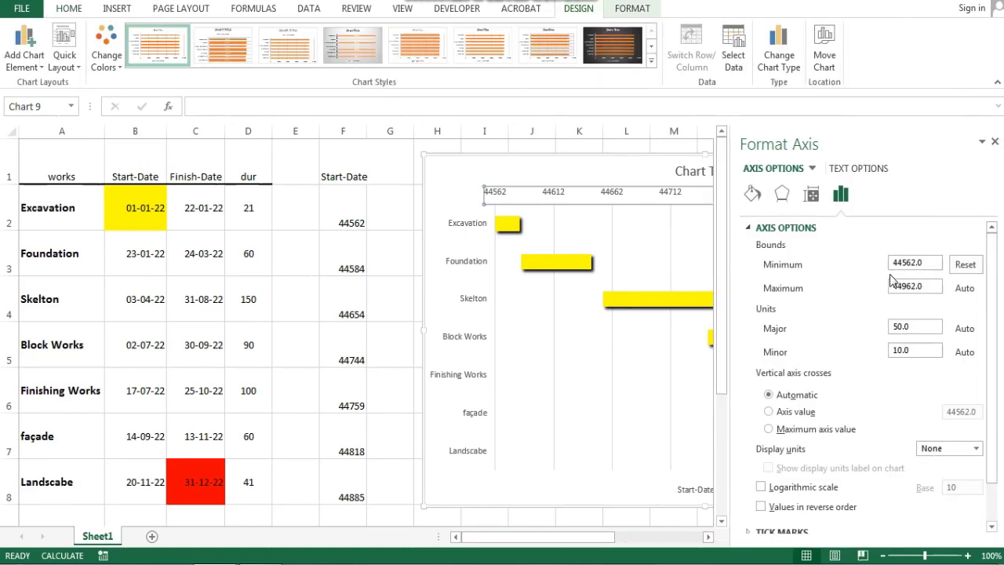
pyautogui.rightClick(674, 204)
pyautogui.click(650, 199)
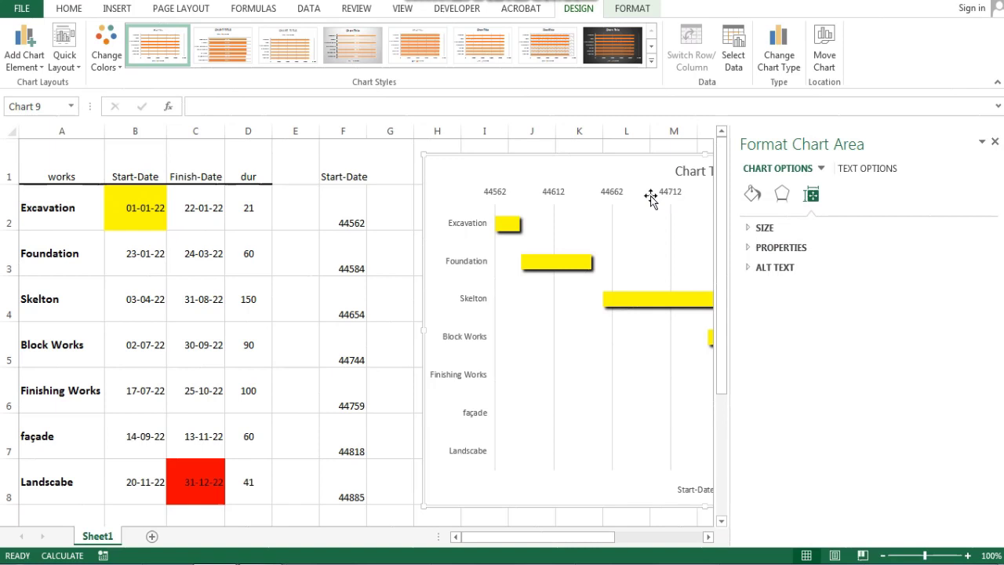
pyautogui.click(624, 198)
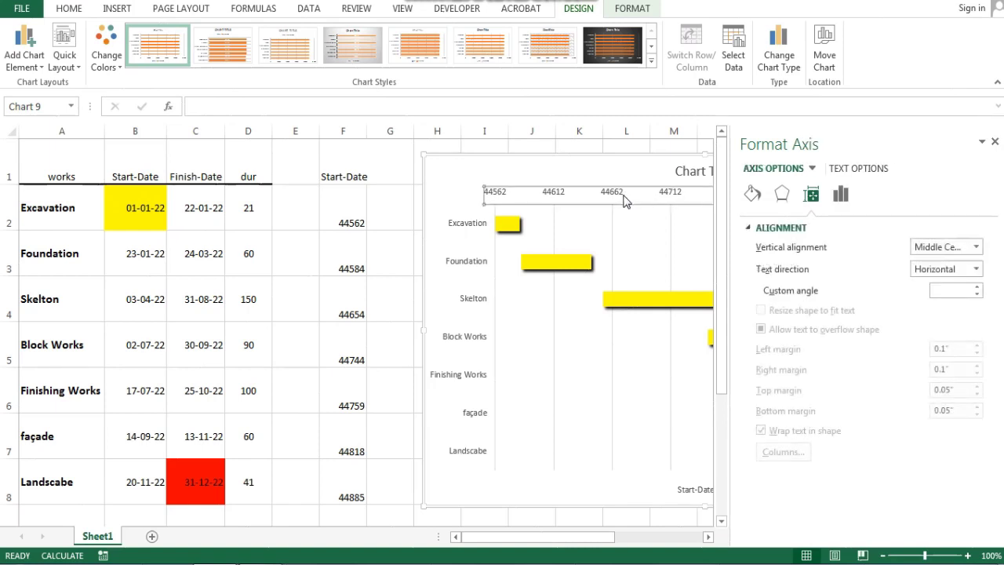
pyautogui.click(841, 197)
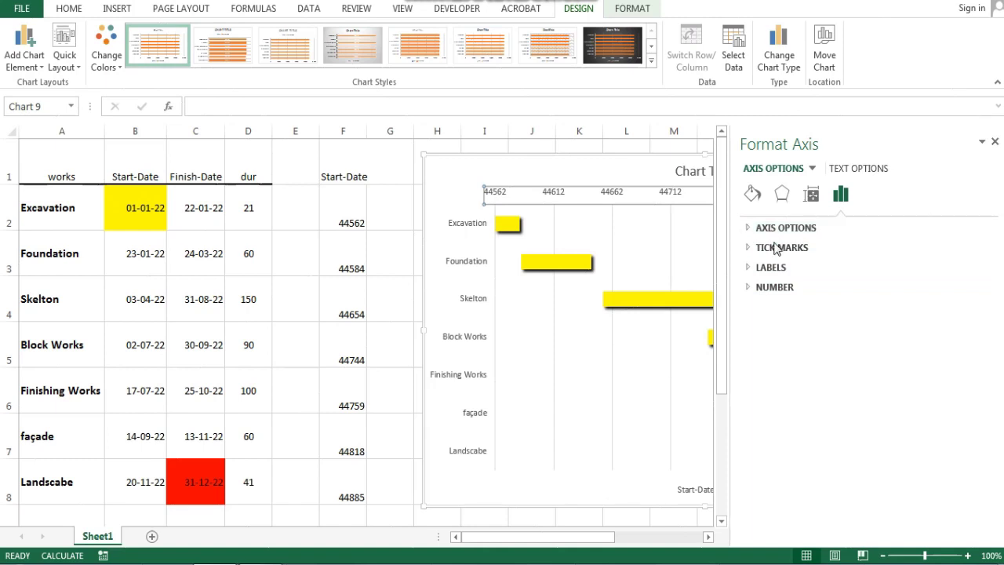
pyautogui.click(778, 289)
pyautogui.click(861, 324)
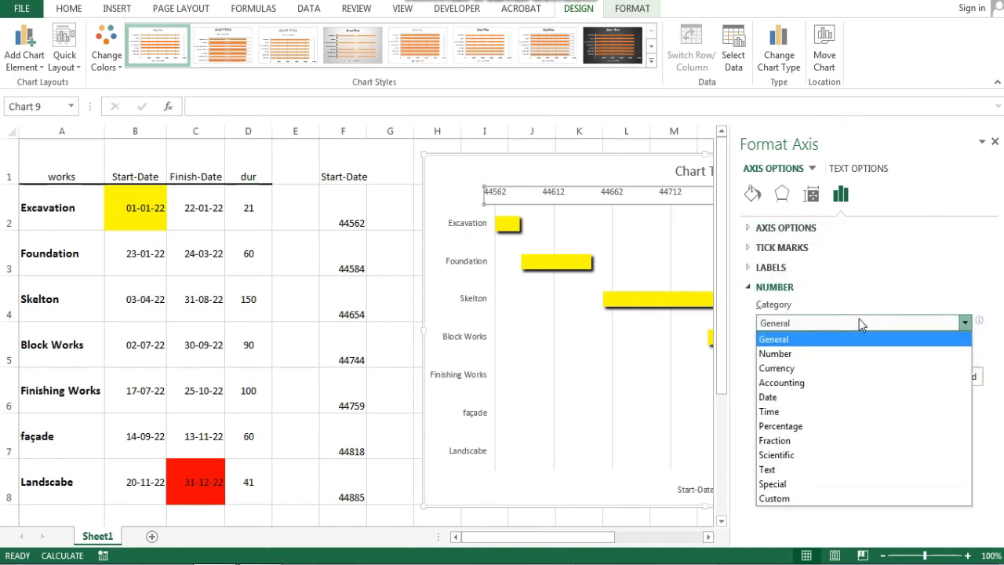
pyautogui.click(819, 399)
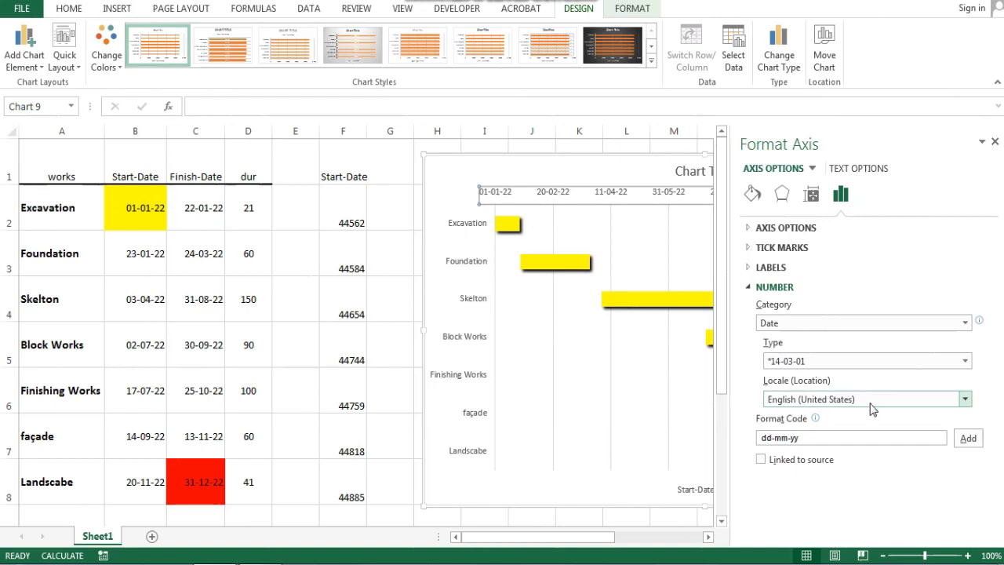
pyautogui.click(965, 362)
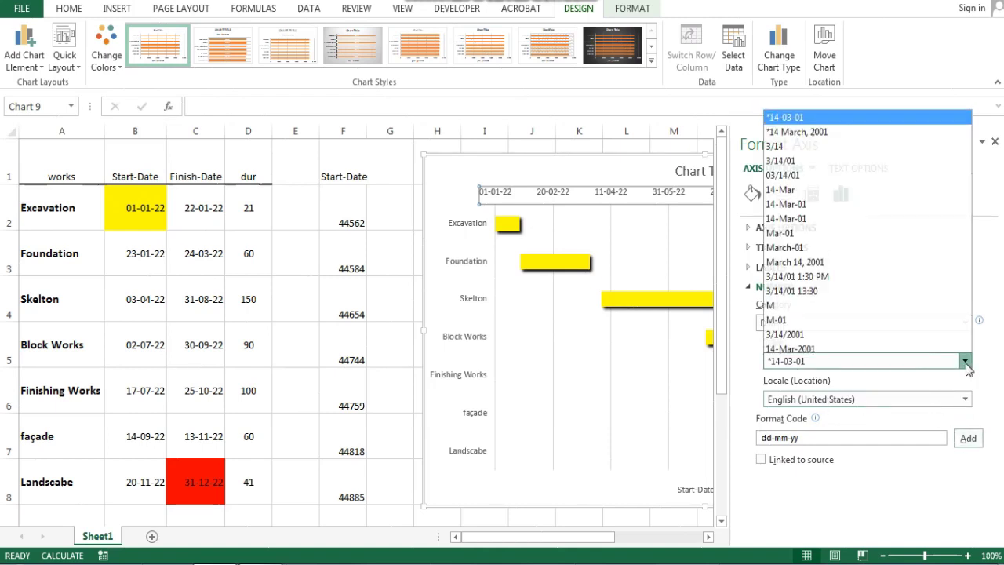
pyautogui.click(834, 214)
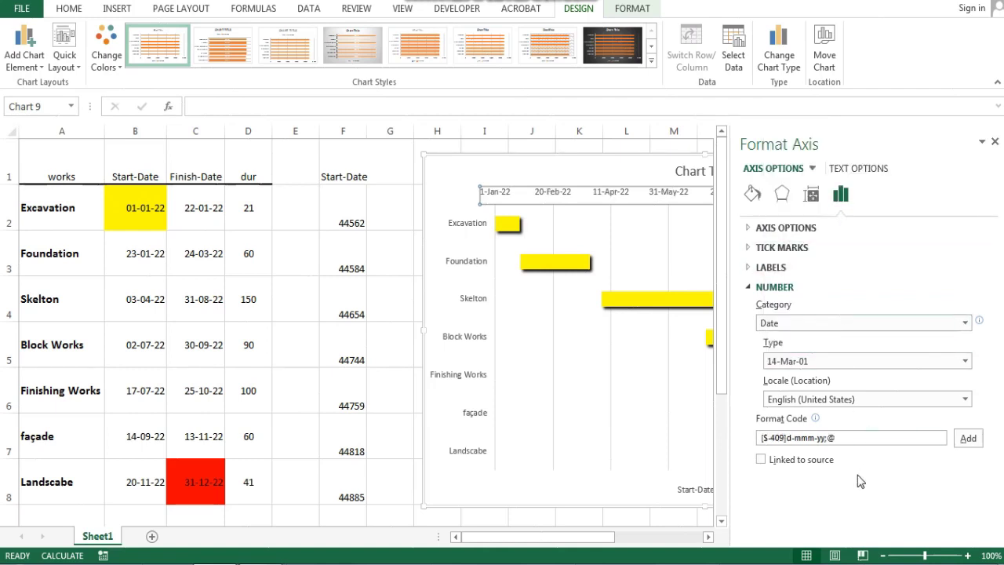
pyautogui.click(404, 245)
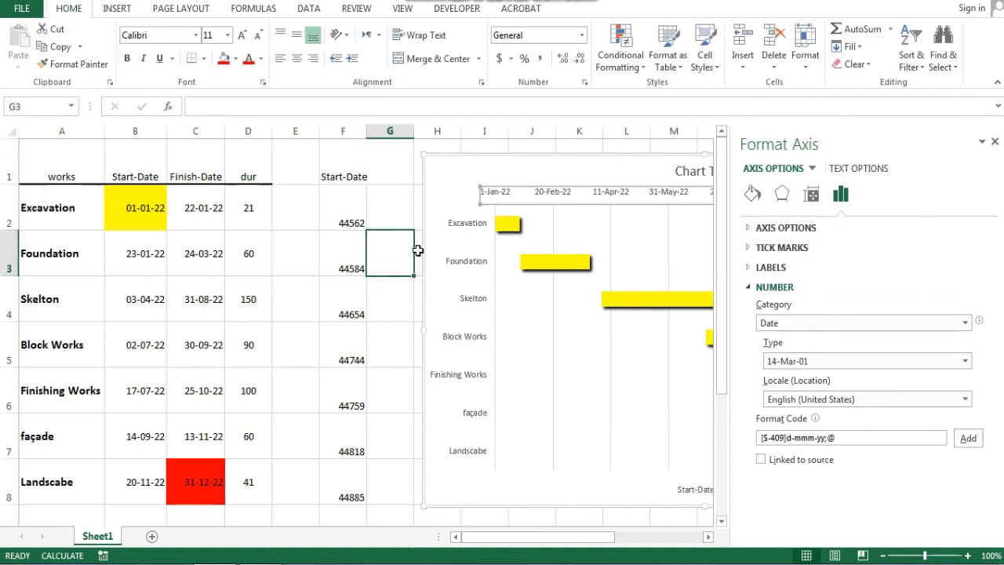
pyautogui.click(995, 142)
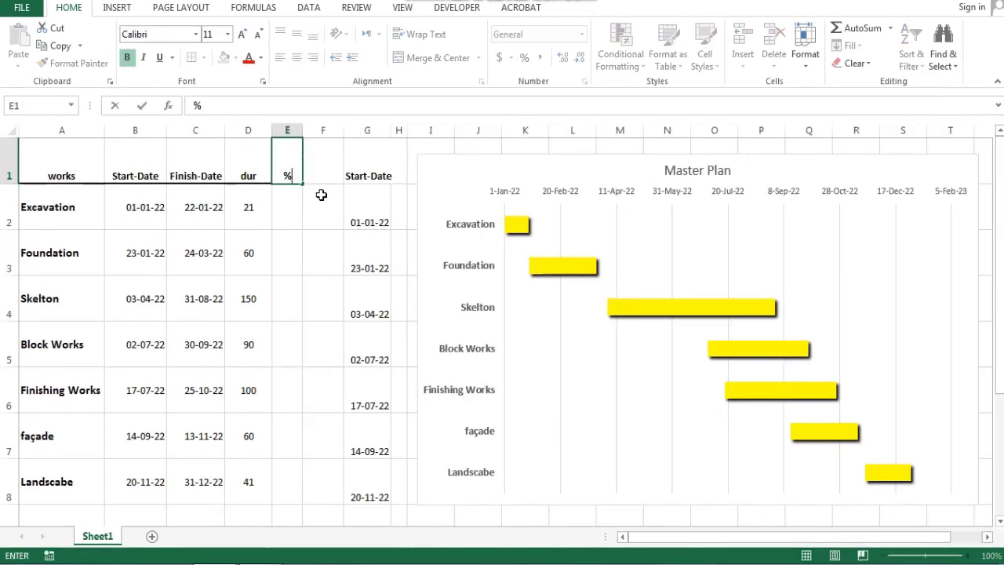
# - Enter the column heading 'Act Dur' in F1
pyautogui.click(321, 179)
pyautogui.write('Act')
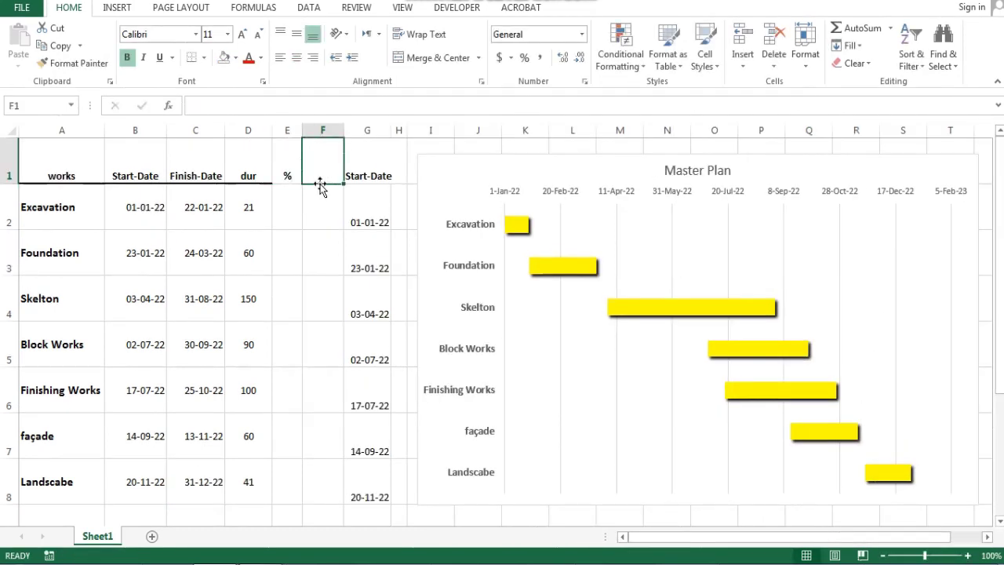
pyautogui.write(' Dur')
pyautogui.click(316, 235)
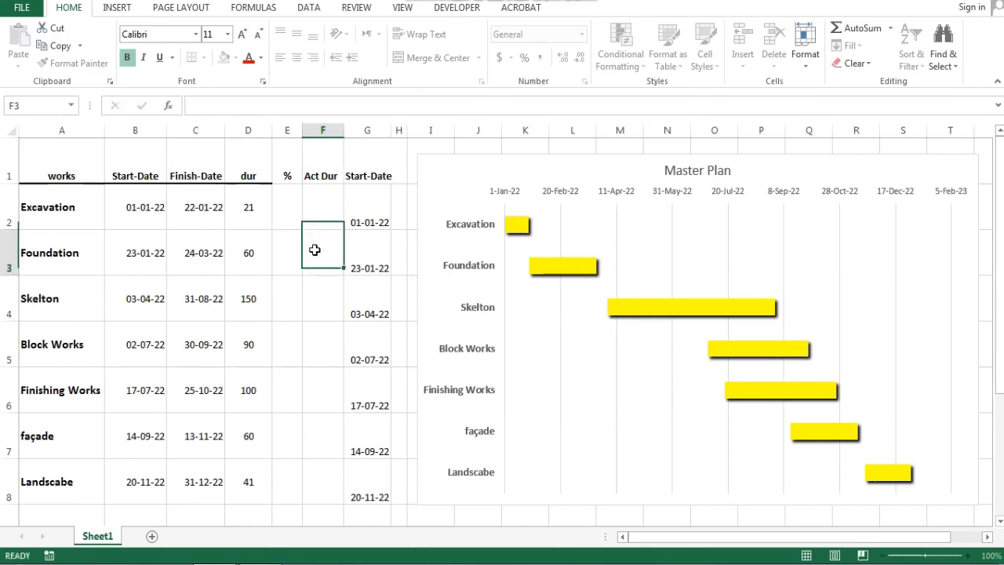
# - Insert a copy of the Excavation row and a blank row above Foundation
pyautogui.click(6, 216)
pyautogui.rightClick(7, 216)
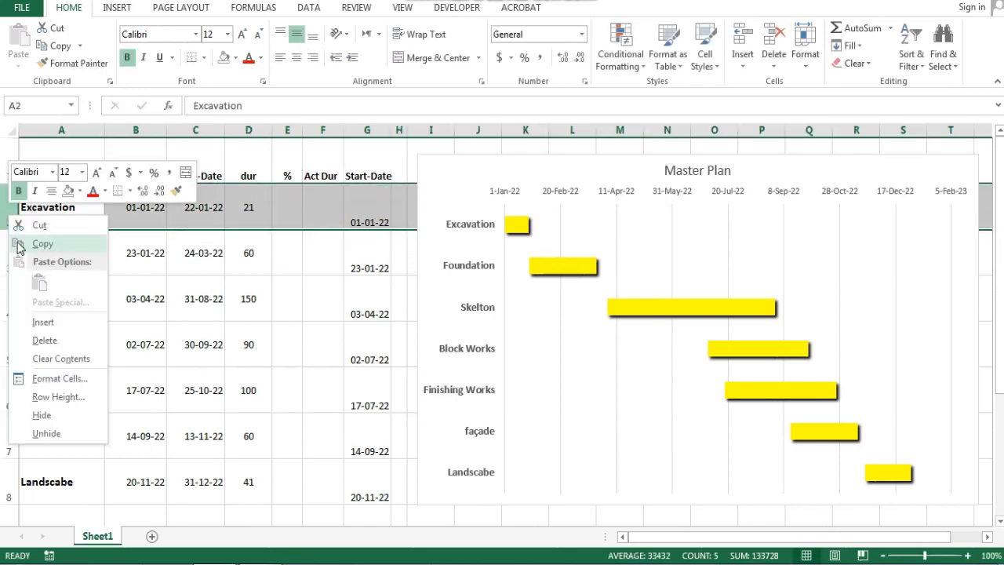
pyautogui.click(35, 242)
pyautogui.rightClick(8, 249)
pyautogui.click(77, 357)
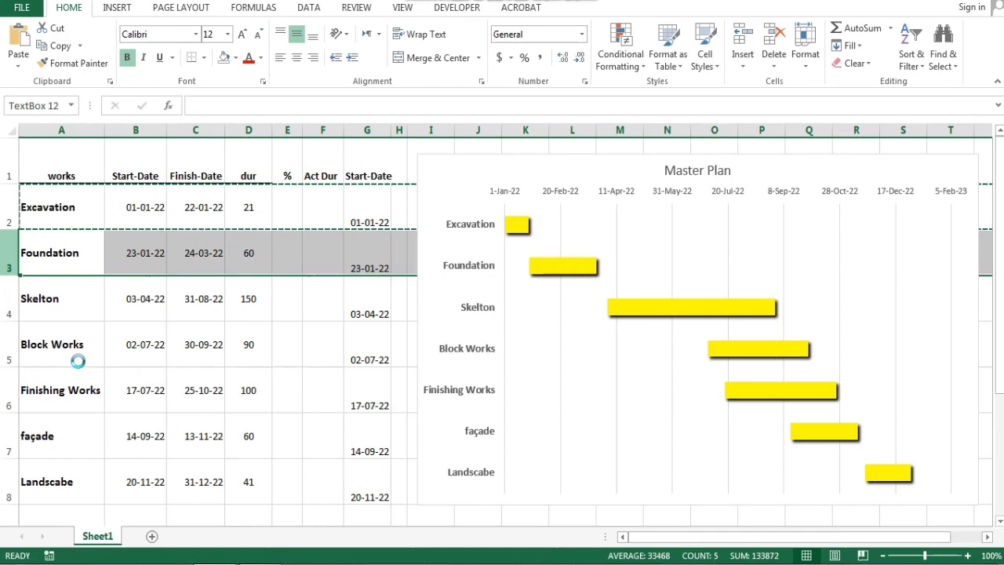
pyautogui.click(4, 310)
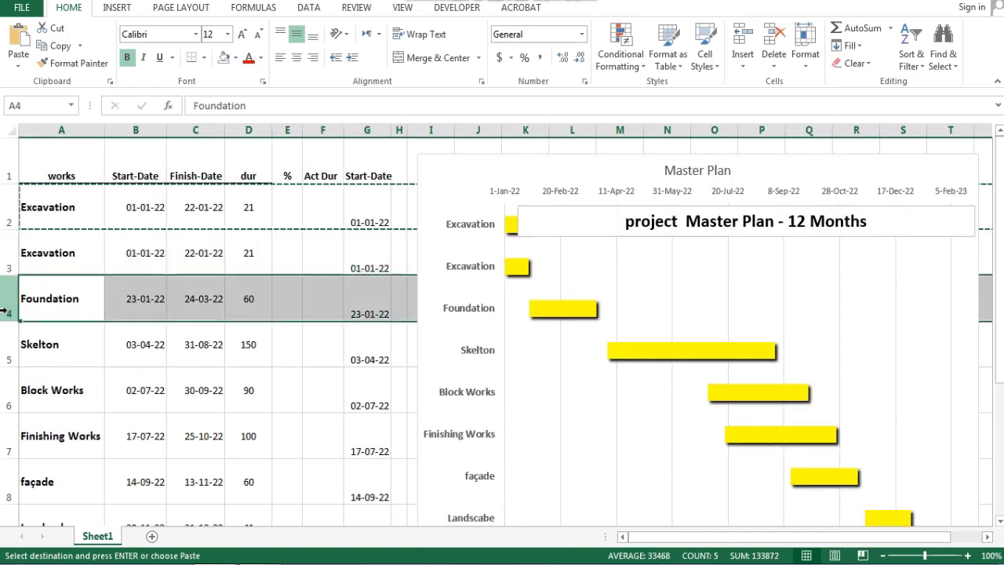
pyautogui.rightClick(4, 310)
pyautogui.click(42, 417)
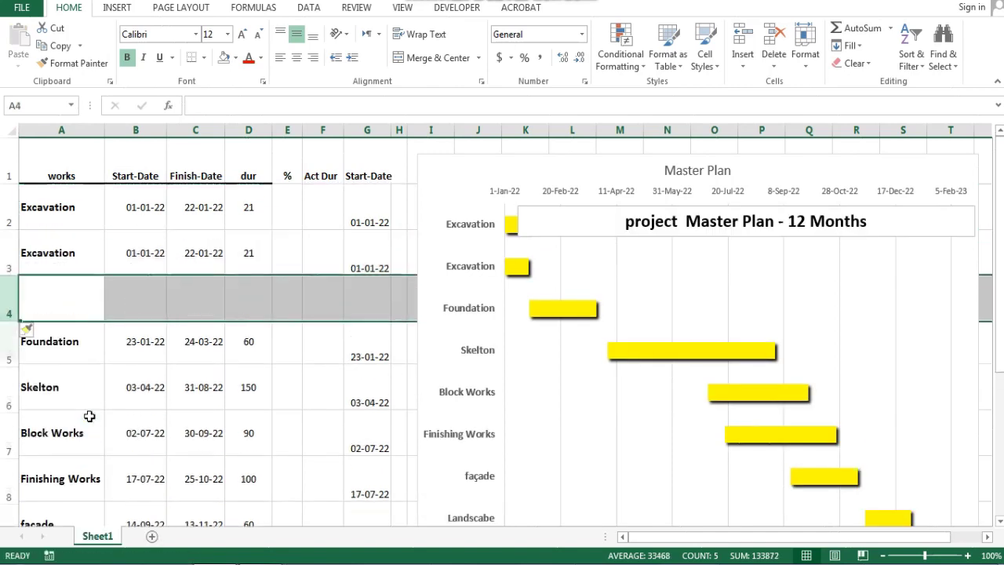
# - Send the project title box behind the chart
pyautogui.click(656, 237)
pyautogui.rightClick(655, 233)
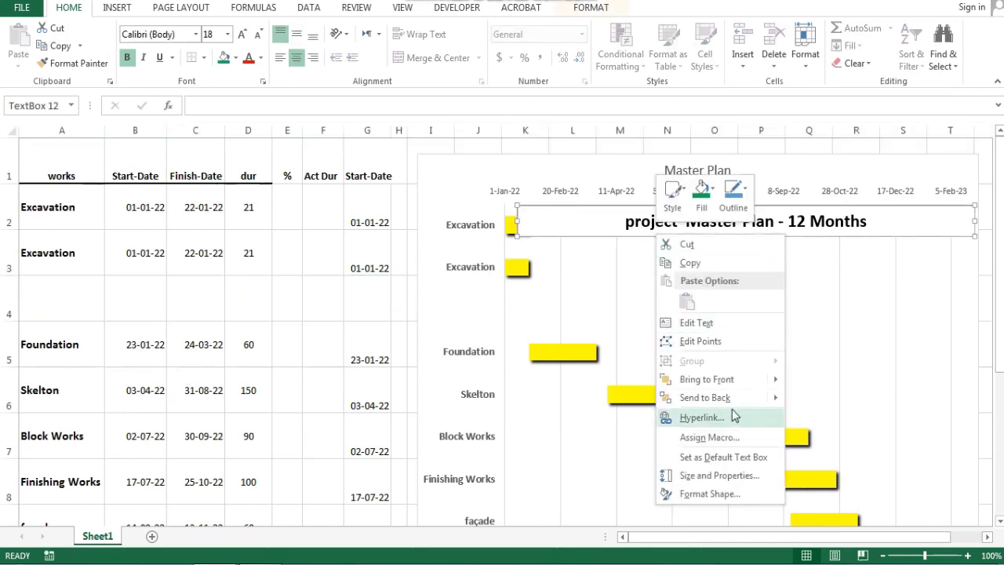
pyautogui.moveTo(765, 397)
pyautogui.click(816, 400)
pyautogui.click(126, 299)
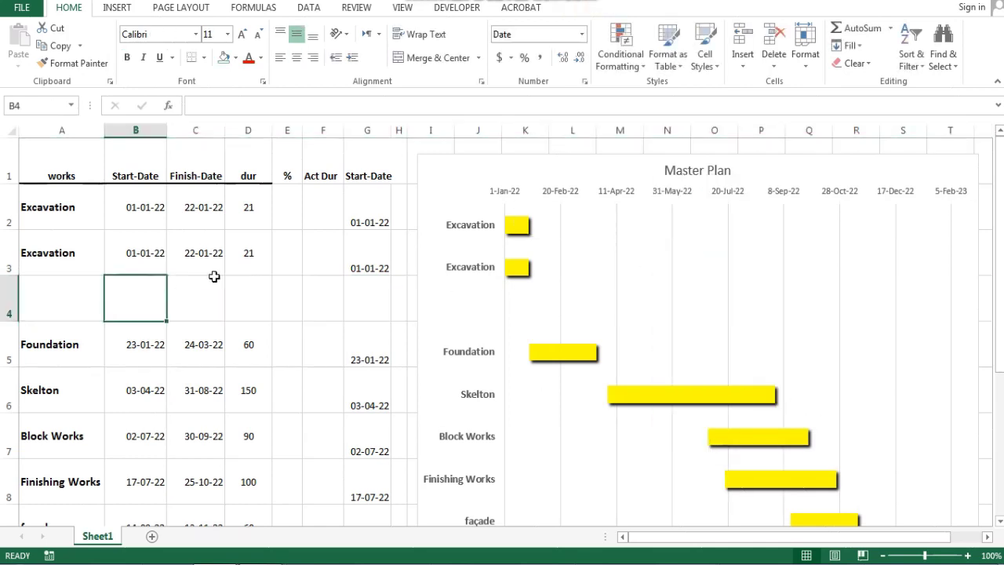
# - Select the % column cells from row 3 downward
pyautogui.click(285, 218)
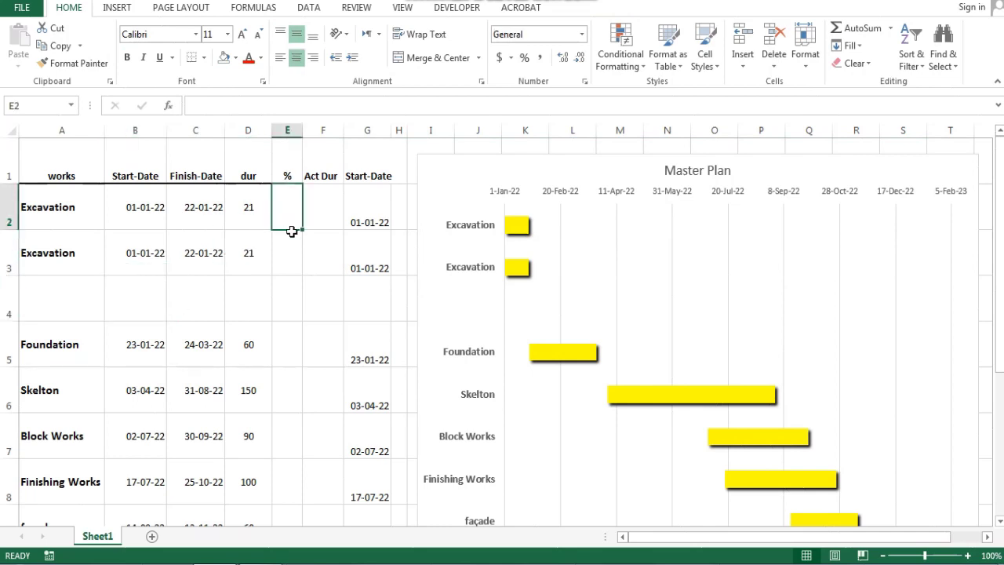
pyautogui.click(293, 259)
pyautogui.moveTo(298, 265); pyautogui.dragTo(294, 401)
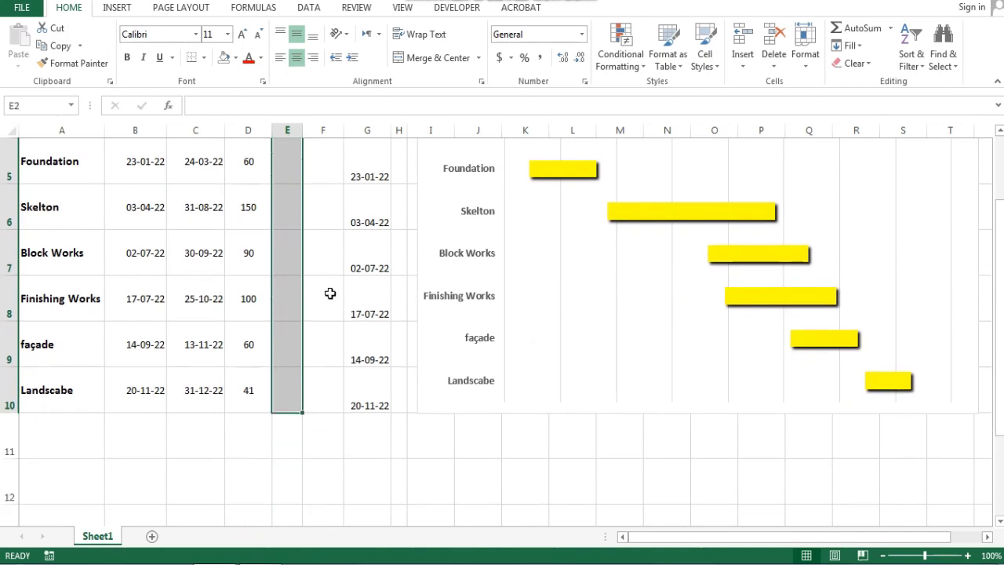
# - Format the progress cells as percentages, enter 100% in E3 and =E3*D3 in F3
pyautogui.click(524, 58)
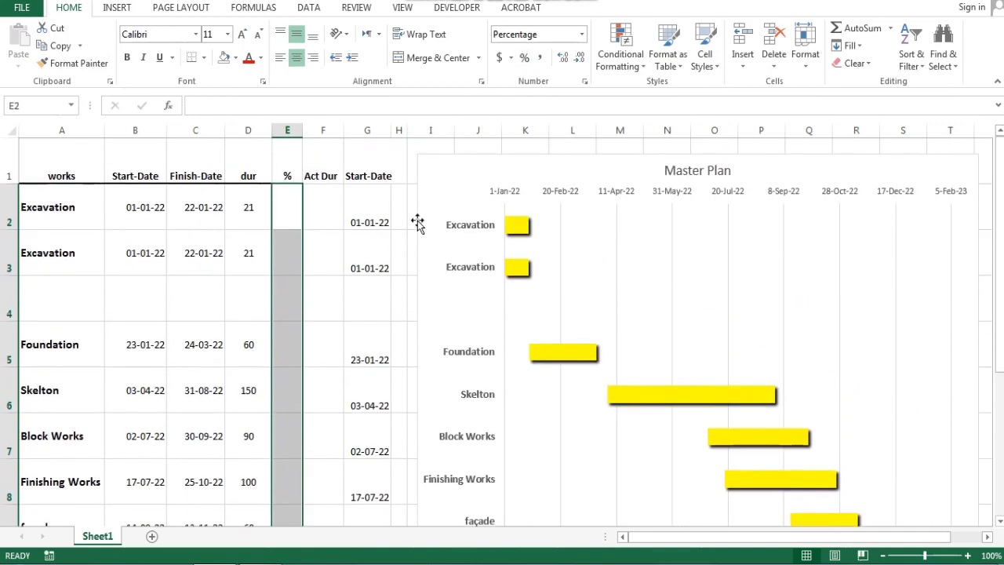
pyautogui.click(290, 248)
pyautogui.write('100')
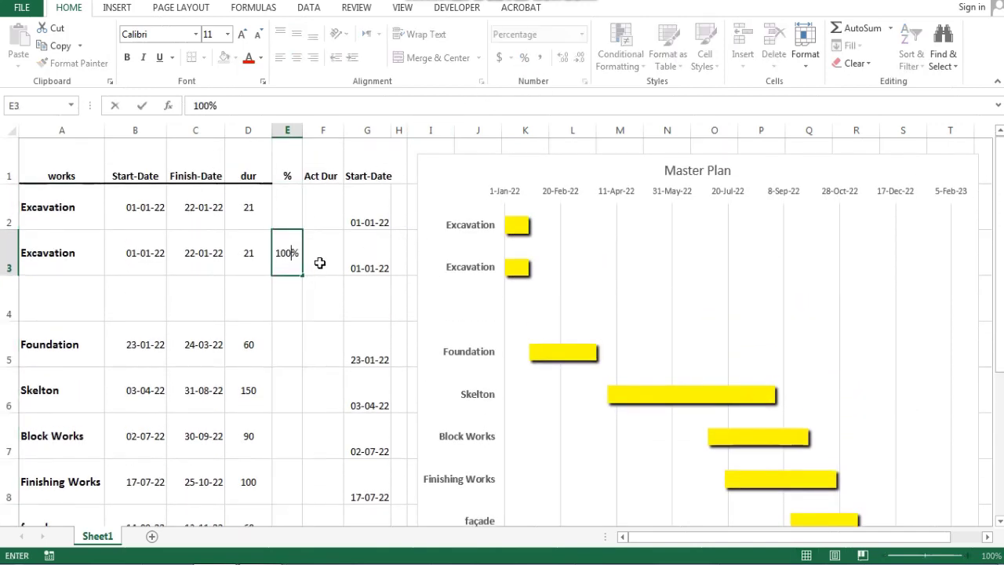
pyautogui.click(320, 263)
pyautogui.write('=')
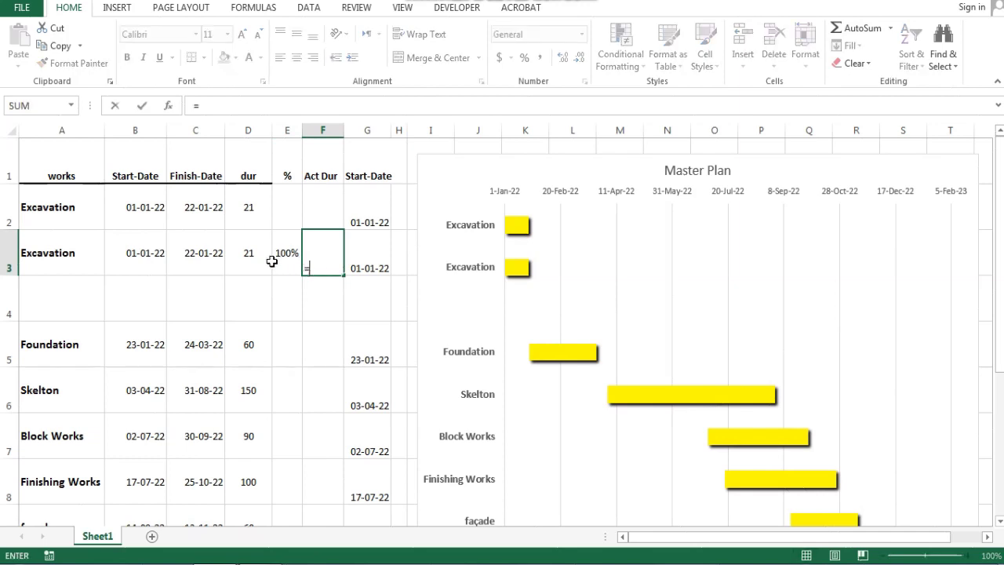
pyautogui.click(270, 256)
pyautogui.click(285, 260)
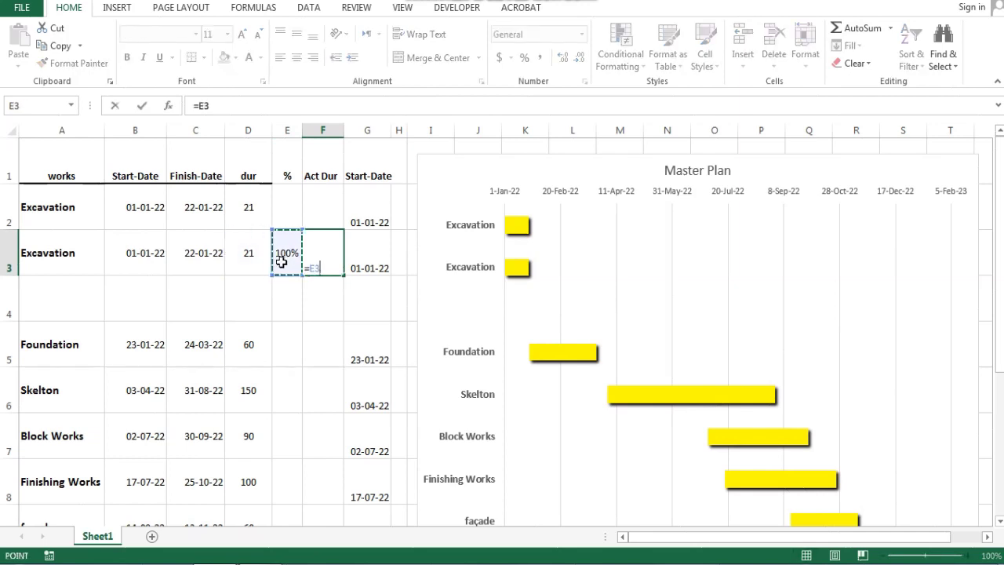
pyautogui.write('*')
pyautogui.click(253, 260)
pyautogui.press('Return')
# - Change the second Excavation's dates in B3 and C3 to 10-01-22 and 05-02-22
pyautogui.click(155, 265)
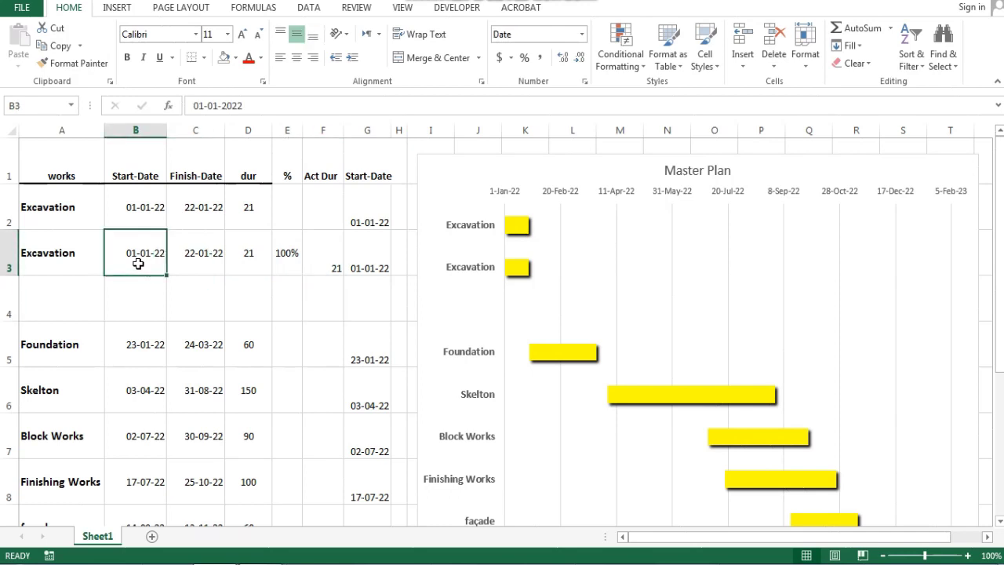
pyautogui.doubleClick(135, 261)
pyautogui.moveTo(130, 255); pyautogui.dragTo(114, 263)
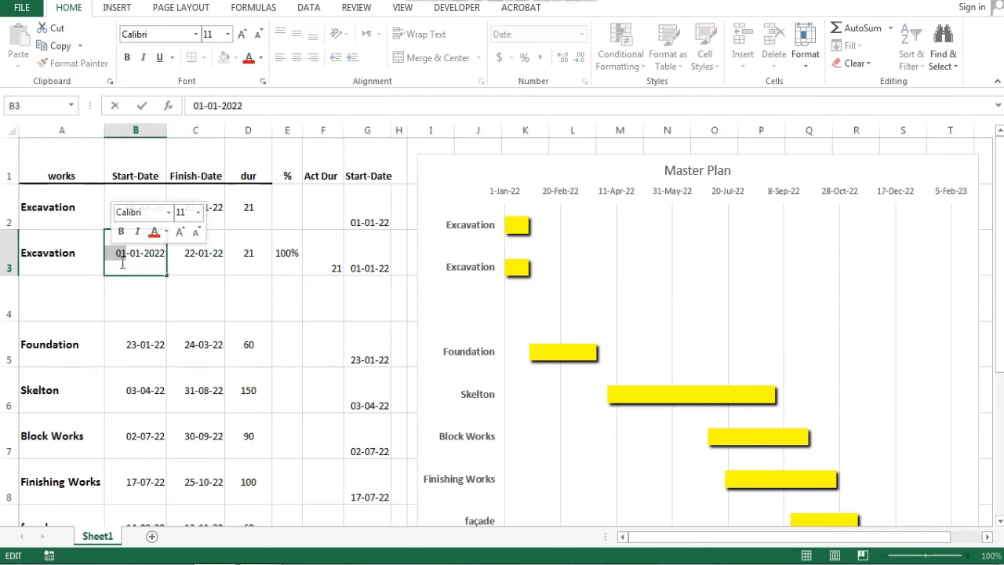
pyautogui.write('10')
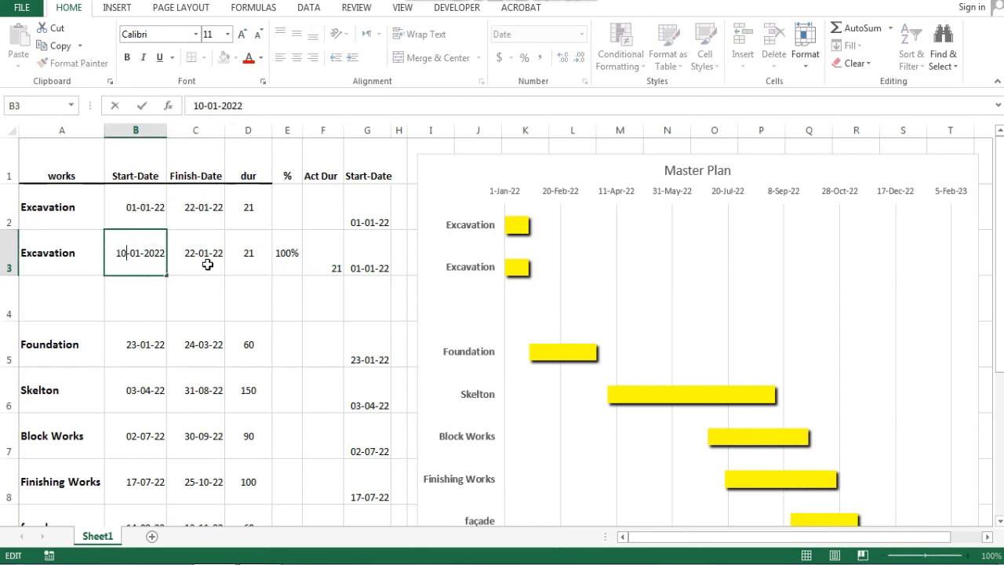
pyautogui.click(194, 259)
pyautogui.moveTo(193, 255); pyautogui.dragTo(171, 255)
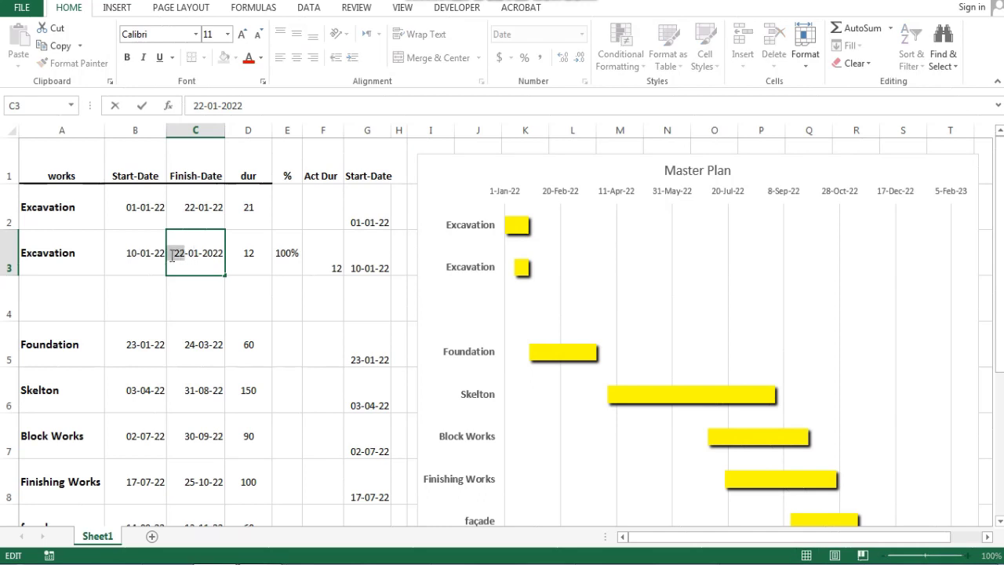
pyautogui.write('05')
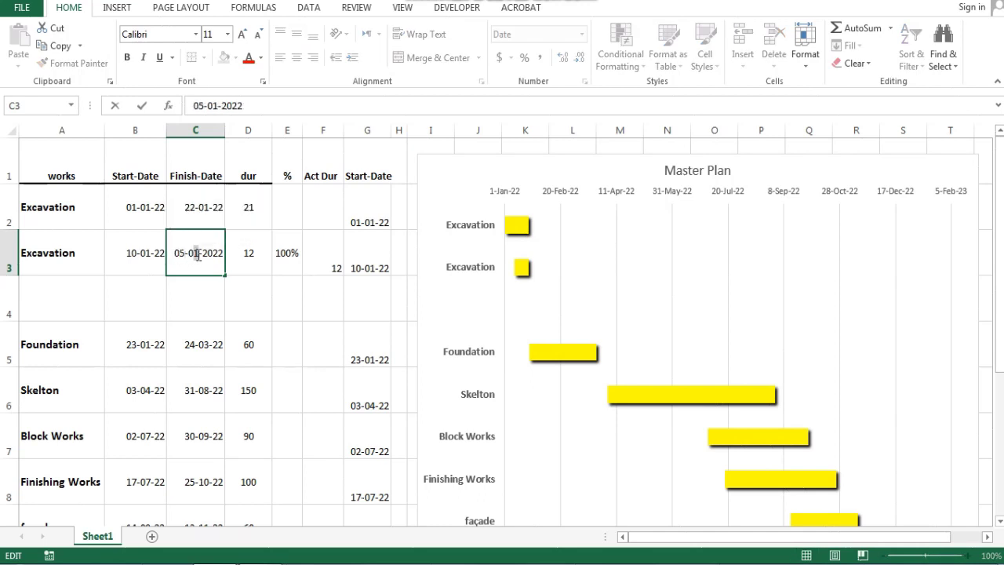
pyautogui.moveTo(199, 255); pyautogui.dragTo(194, 255)
pyautogui.write('2')
pyautogui.click(246, 305)
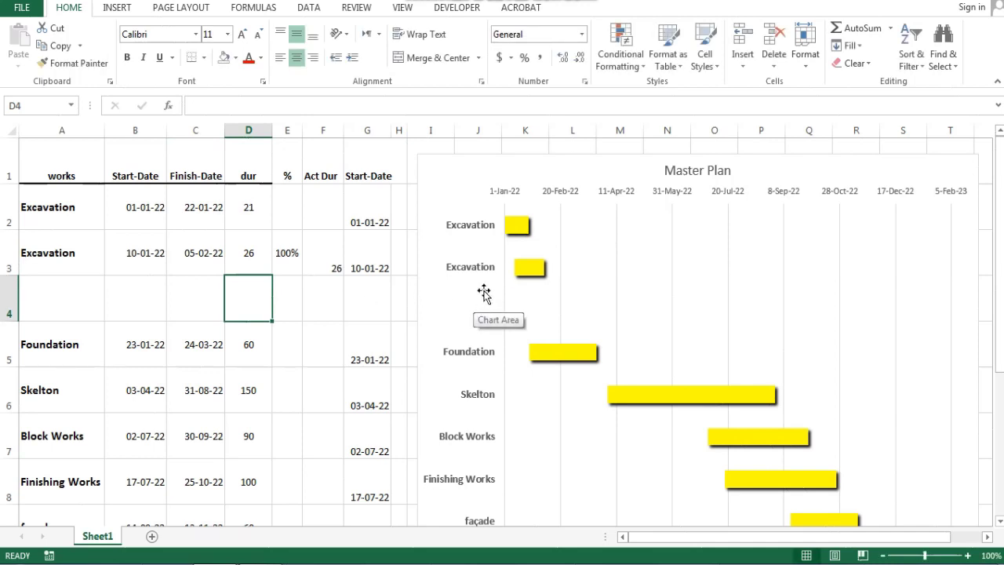
# - Copy the Foundation row and insert the copy above Skelton
pyautogui.click(10, 345)
pyautogui.rightClick(6, 354)
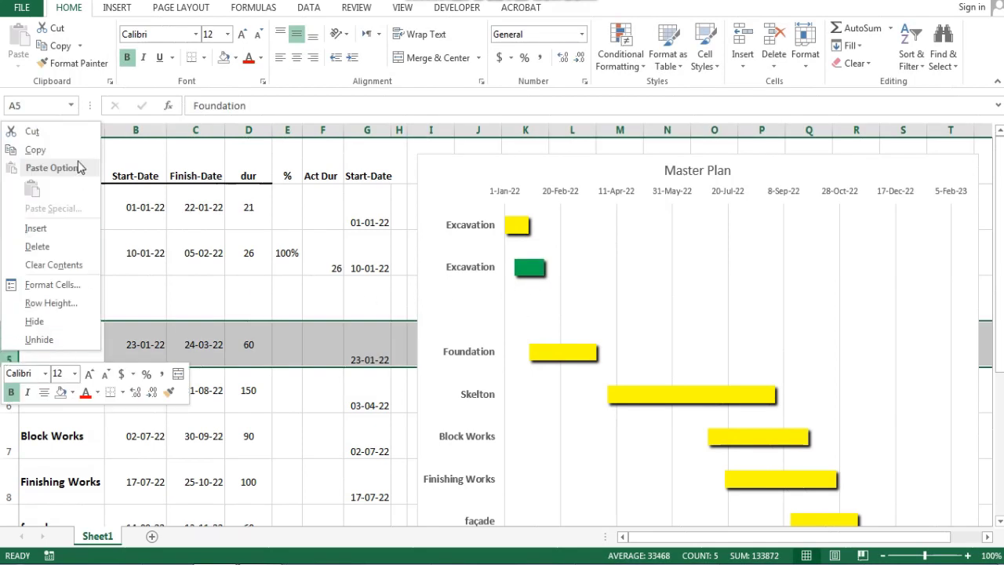
pyautogui.click(43, 148)
pyautogui.click(9, 393)
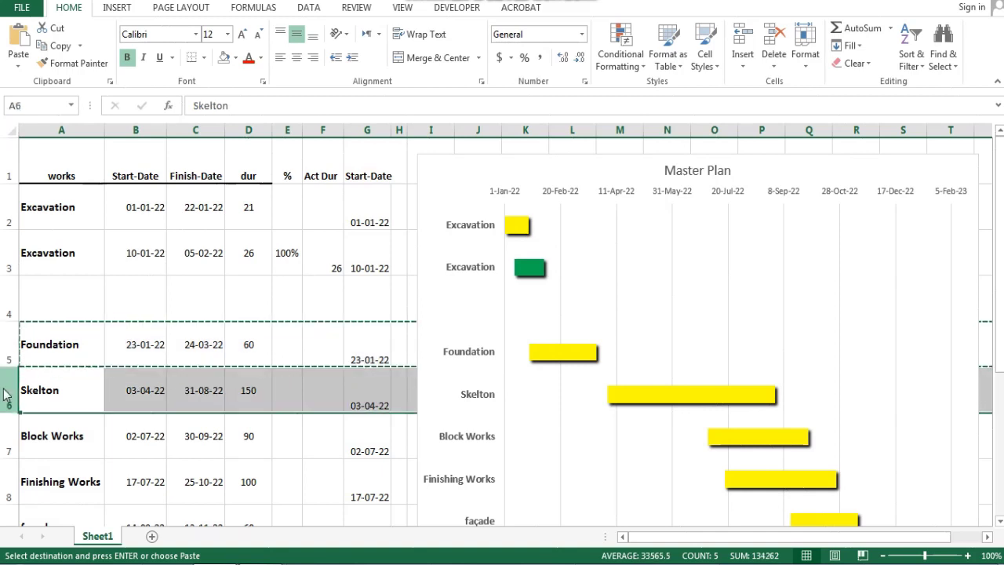
pyautogui.rightClick(8, 396)
pyautogui.click(57, 266)
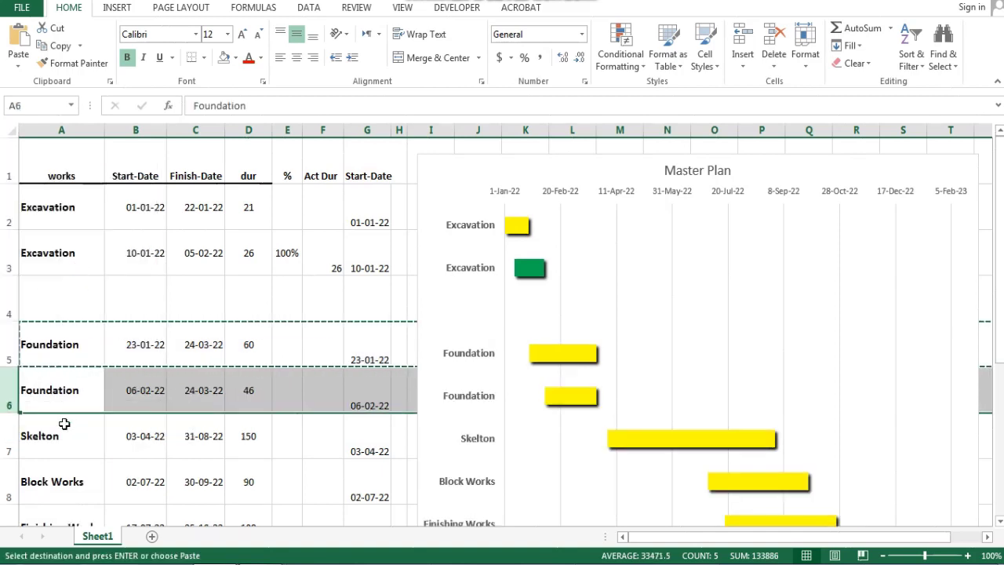
# - Insert a blank row above Skelton and begin editing the Excavation name in A2
pyautogui.rightClick(11, 444)
pyautogui.click(73, 322)
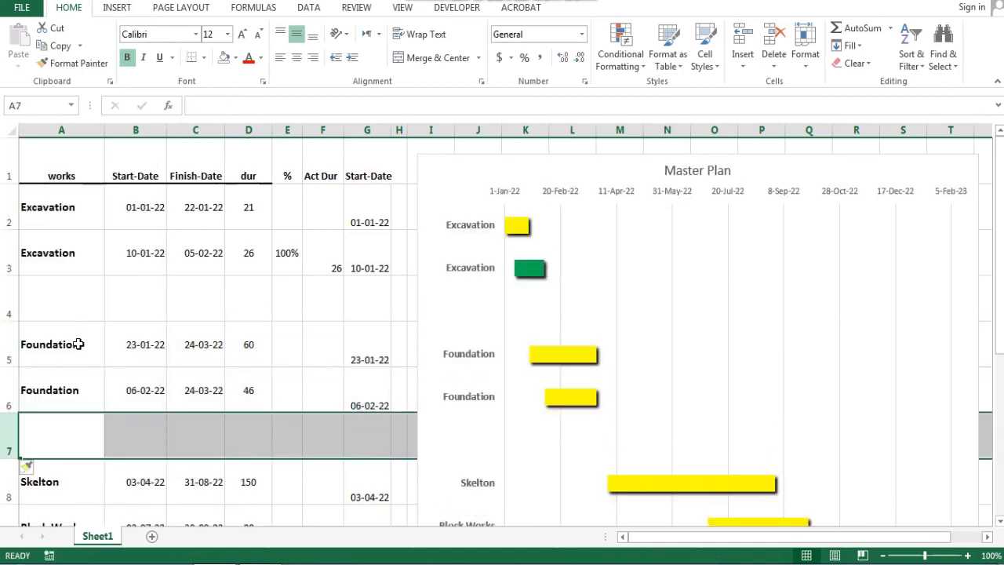
pyautogui.click(181, 357)
pyautogui.doubleClick(84, 220)
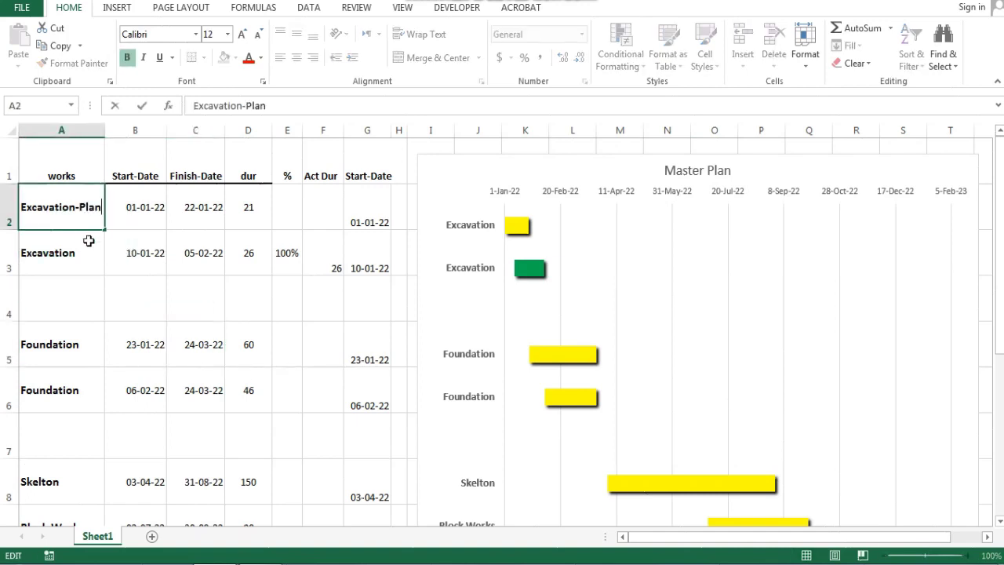
# - Rename the task cells to Excavation-Plan, Excavation-Act, Foundation-Plan and Foundation-Act
pyautogui.click(89, 251)
pyautogui.doubleClick(89, 255)
pyautogui.write('-')
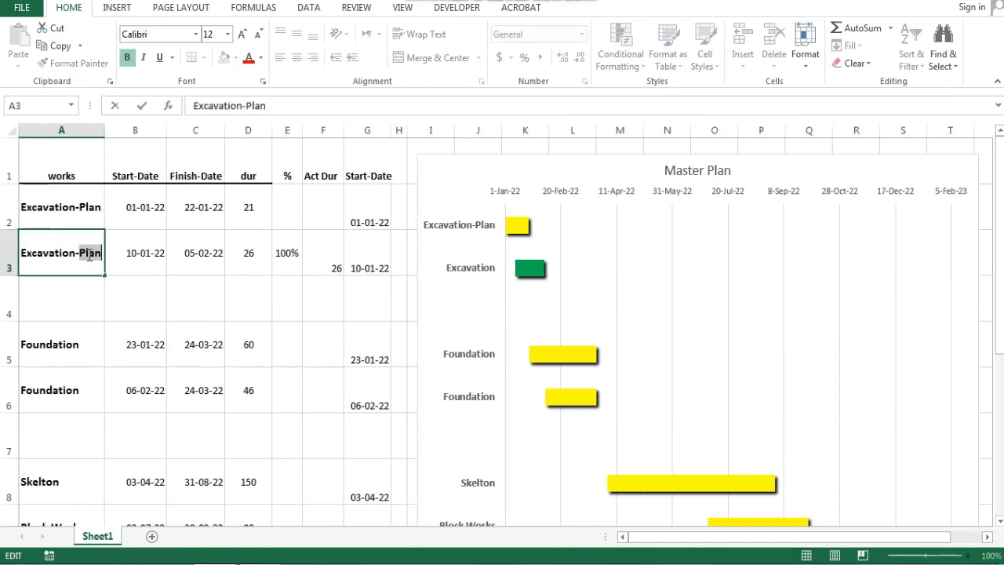
pyautogui.write('Act')
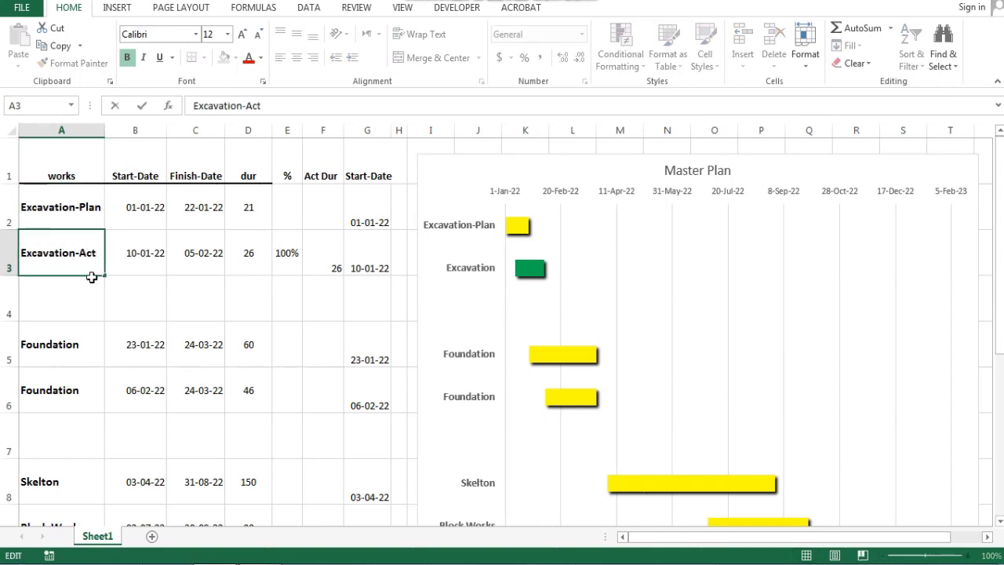
pyautogui.click(90, 341)
pyautogui.doubleClick(90, 340)
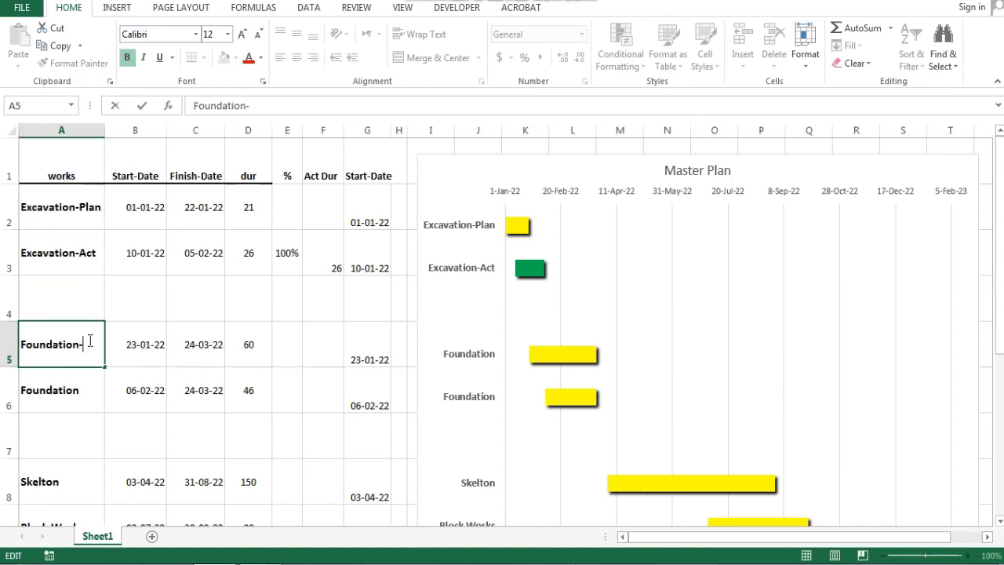
pyautogui.write('-Plan')
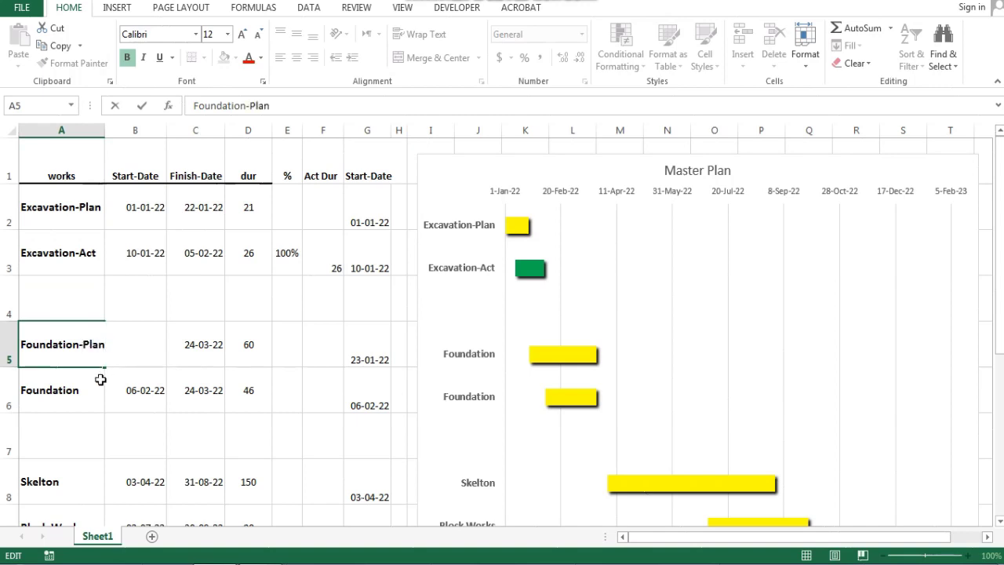
pyautogui.click(83, 392)
pyautogui.write('-Act')
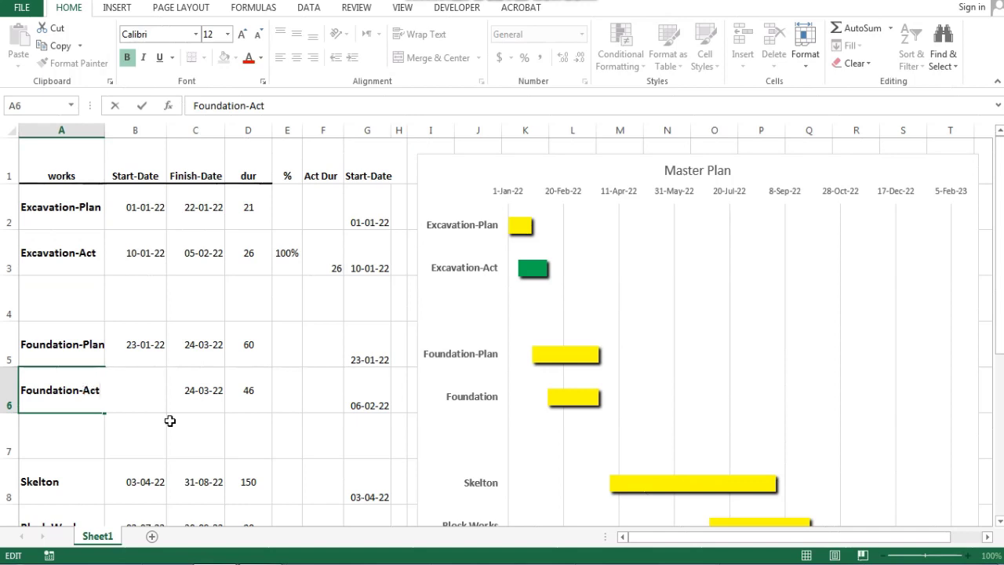
# - Finish the Foundation-Act name and enlarge the chart's task labels to size 12
pyautogui.click(176, 436)
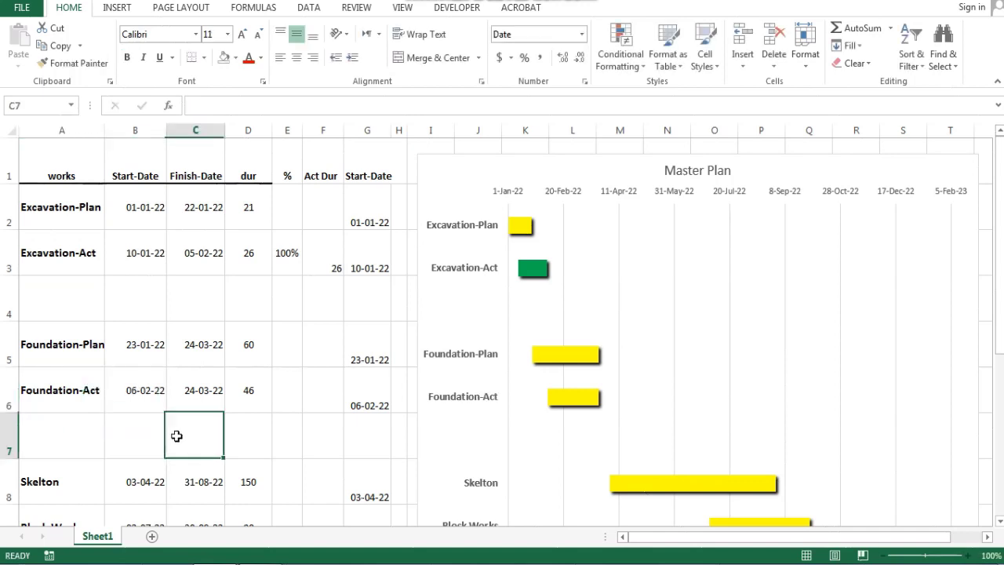
pyautogui.click(471, 243)
pyautogui.click(468, 235)
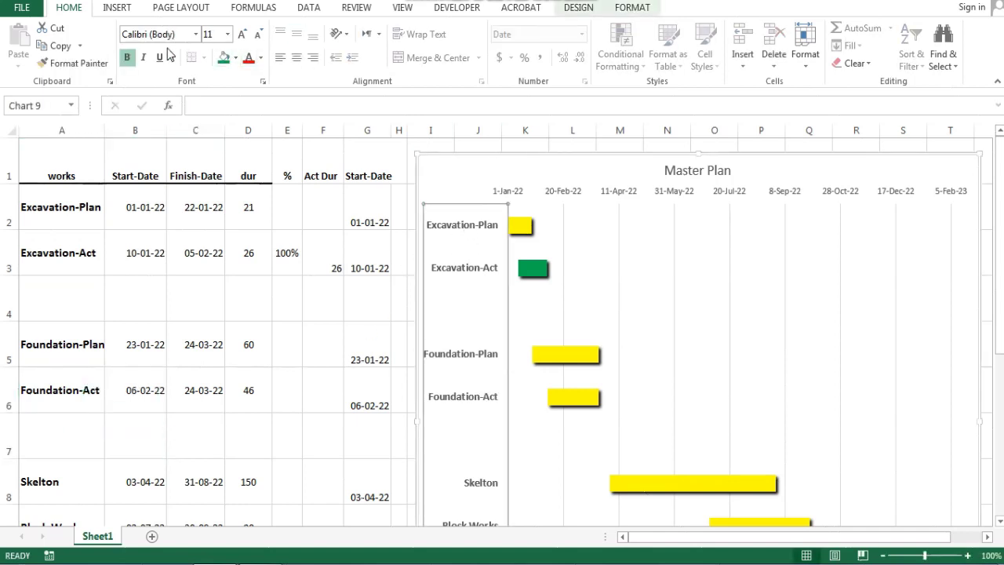
pyautogui.click(241, 35)
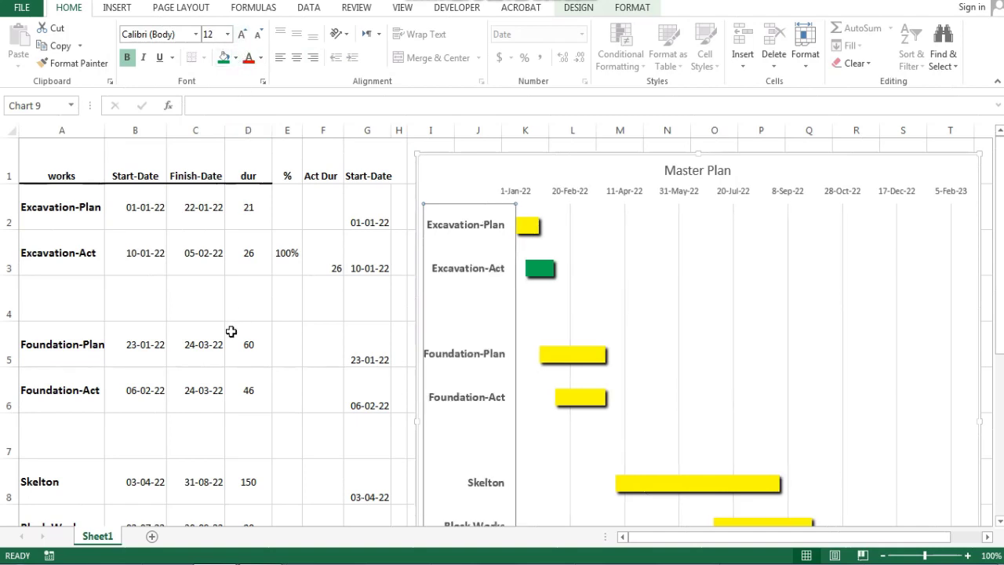
pyautogui.click(289, 391)
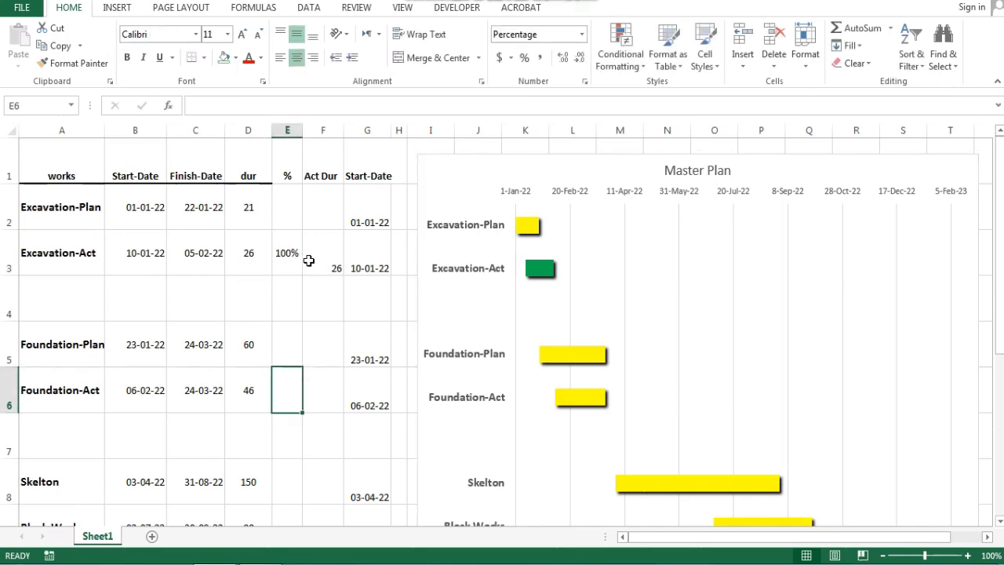
# - Copy the centred duration formatting from D3 onto the Act Dur value 26 in F3
pyautogui.click(259, 260)
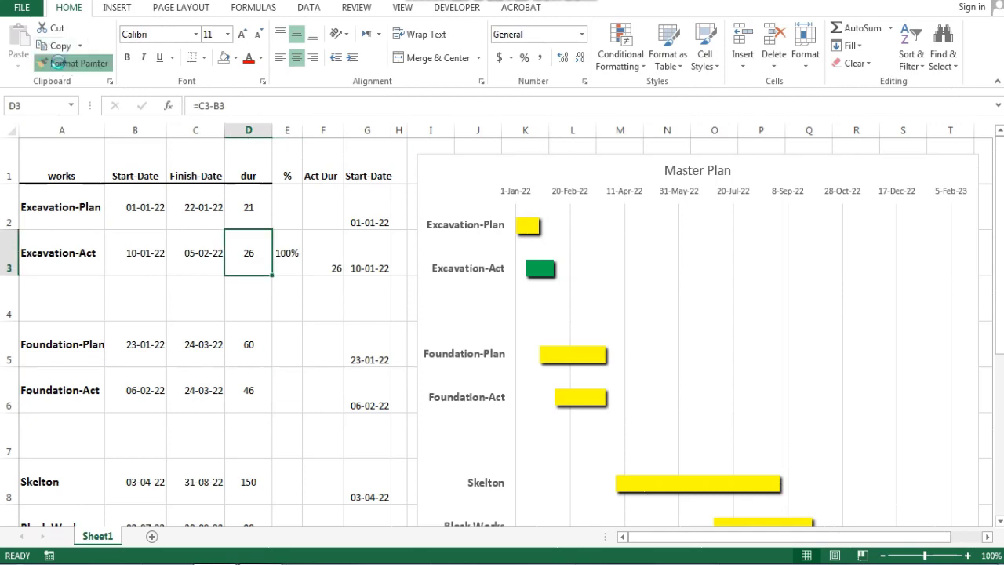
pyautogui.click(73, 63)
pyautogui.click(328, 266)
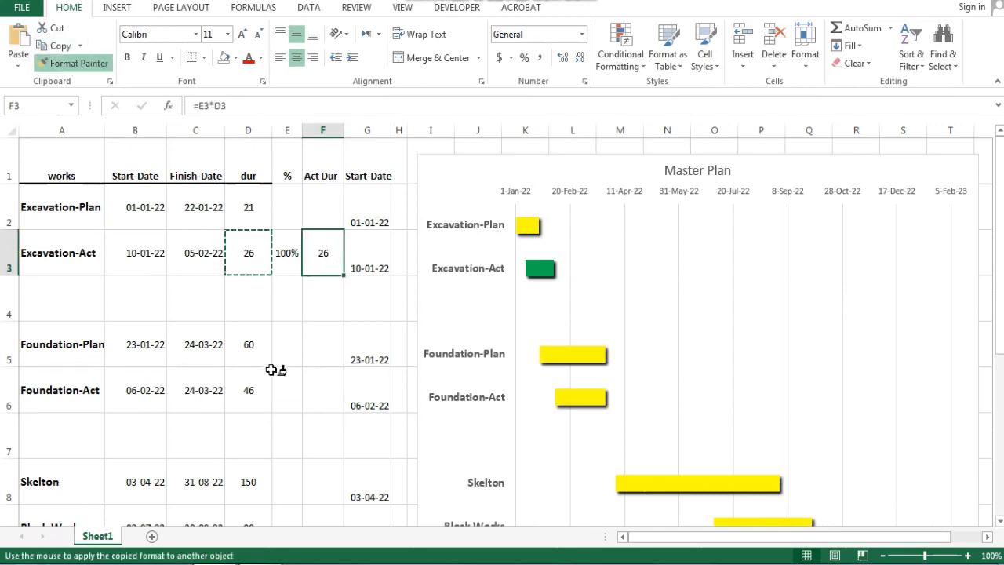
pyautogui.press('Escape')
# - Set Foundation-Act progress to 50% in E6 and its Act Dur F6 to =E6*D6
pyautogui.click(288, 388)
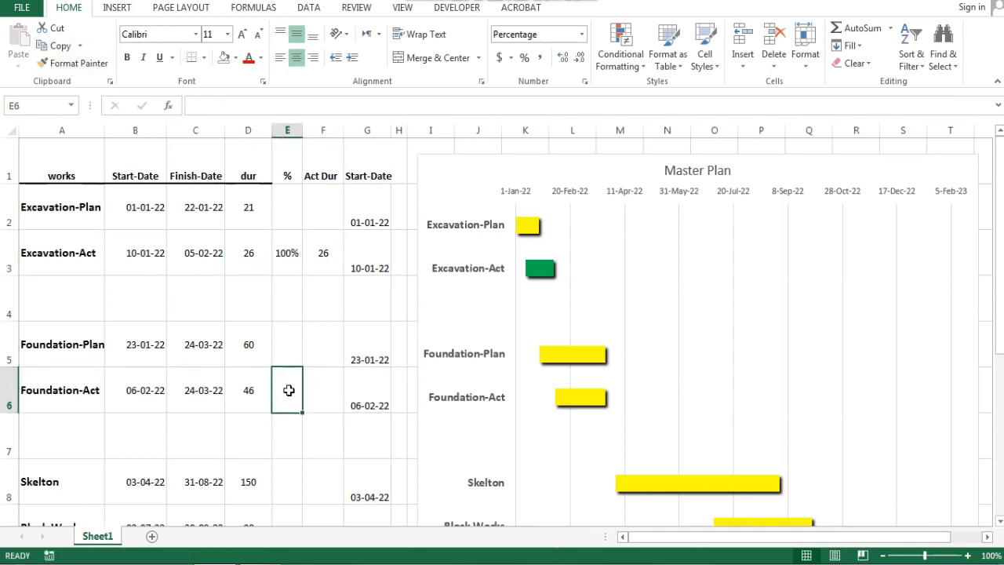
pyautogui.write('50')
pyautogui.click(318, 397)
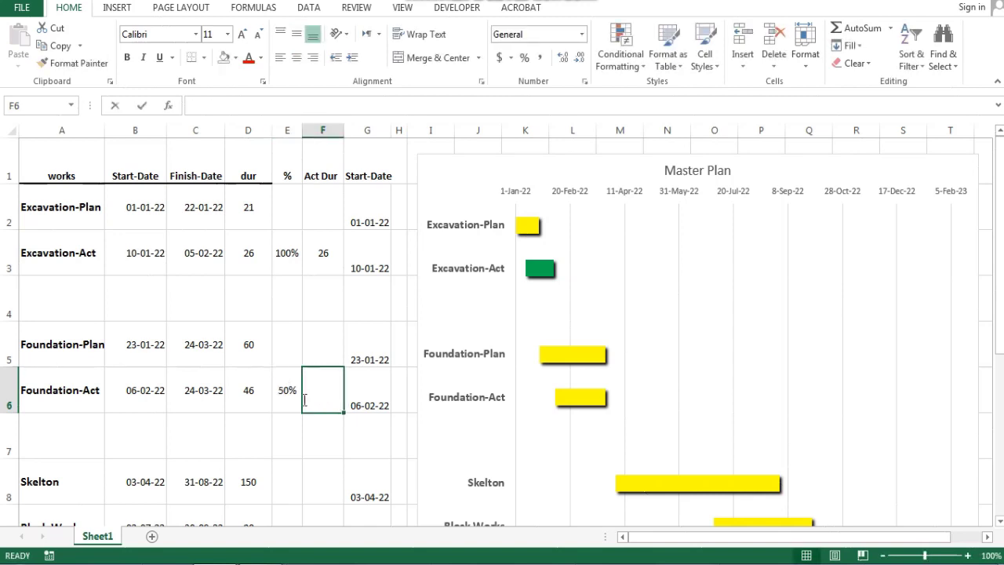
pyautogui.write('=')
pyautogui.click(287, 396)
pyautogui.write('*')
pyautogui.click(260, 402)
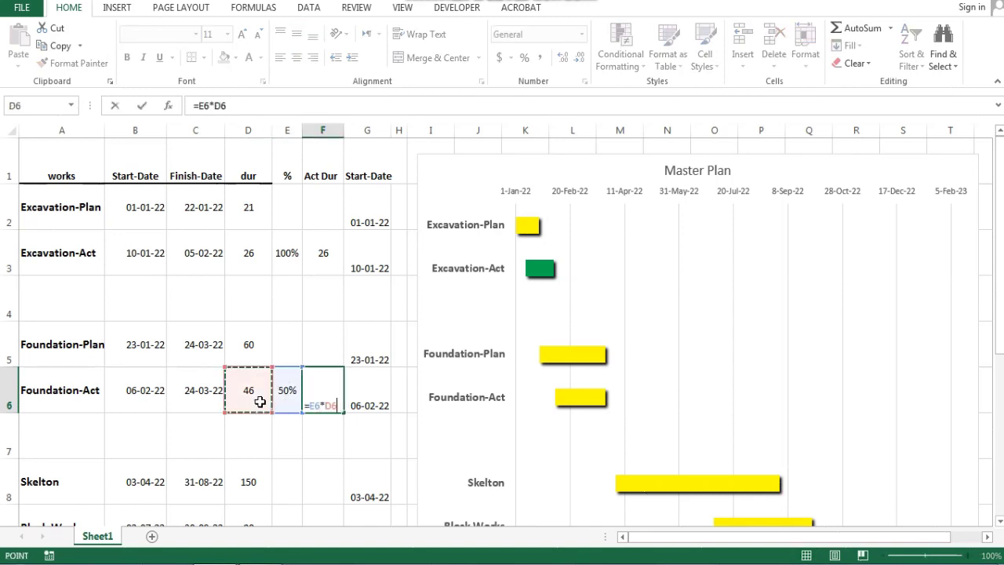
pyautogui.press('Return')
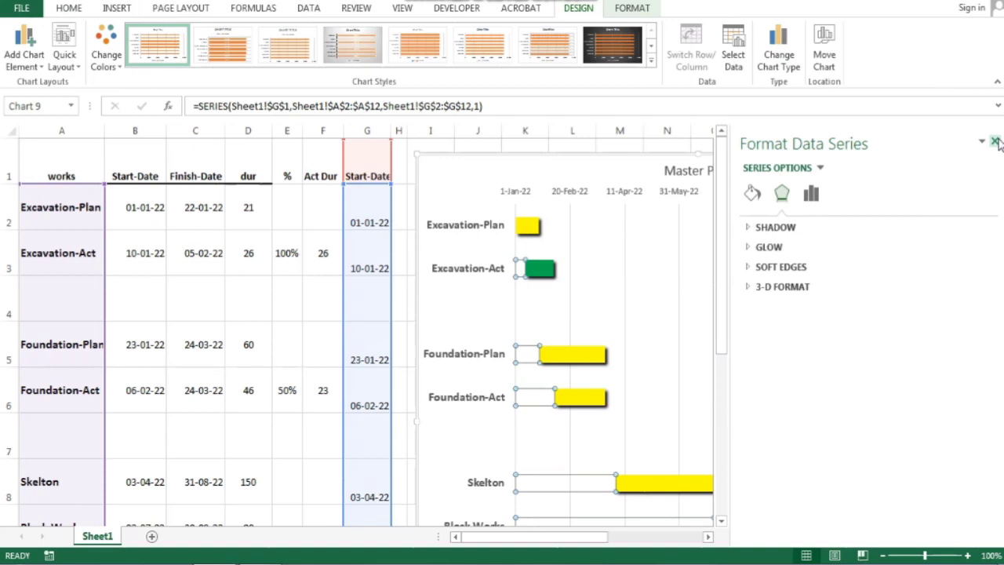
# - Close the series pane, add Error Bars to the Master Plan chart, and open their formatting
pyautogui.click(995, 141)
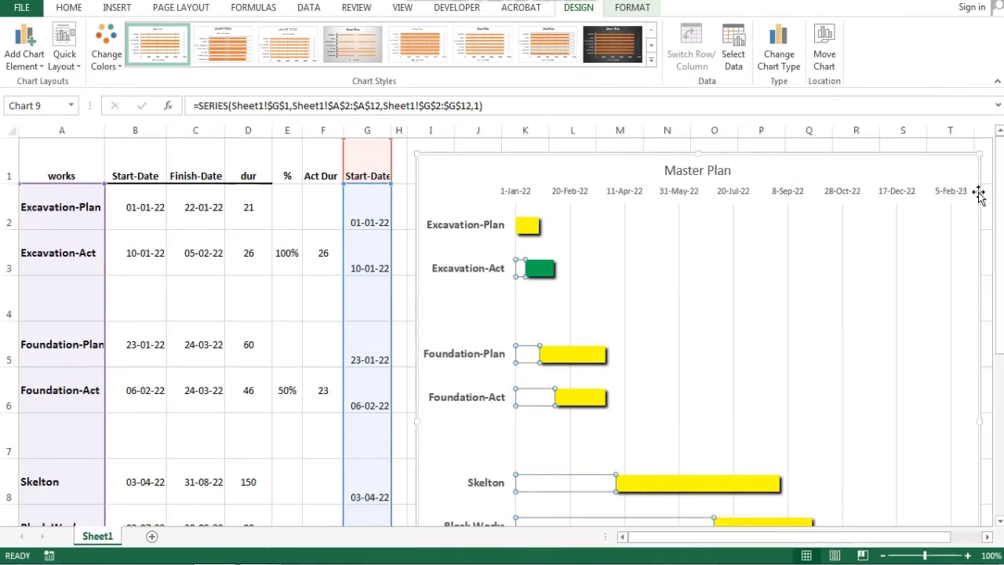
pyautogui.click(989, 537)
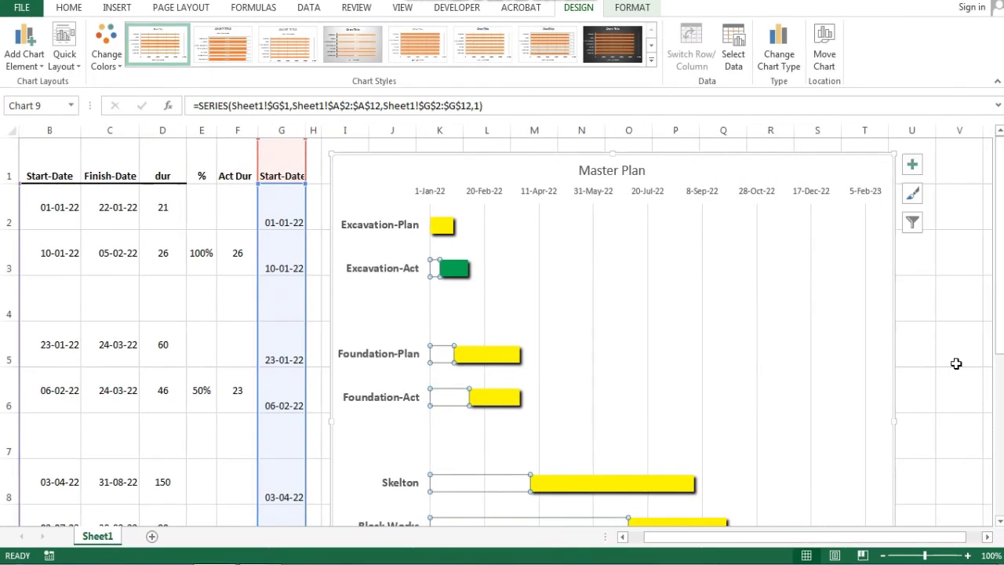
pyautogui.click(912, 164)
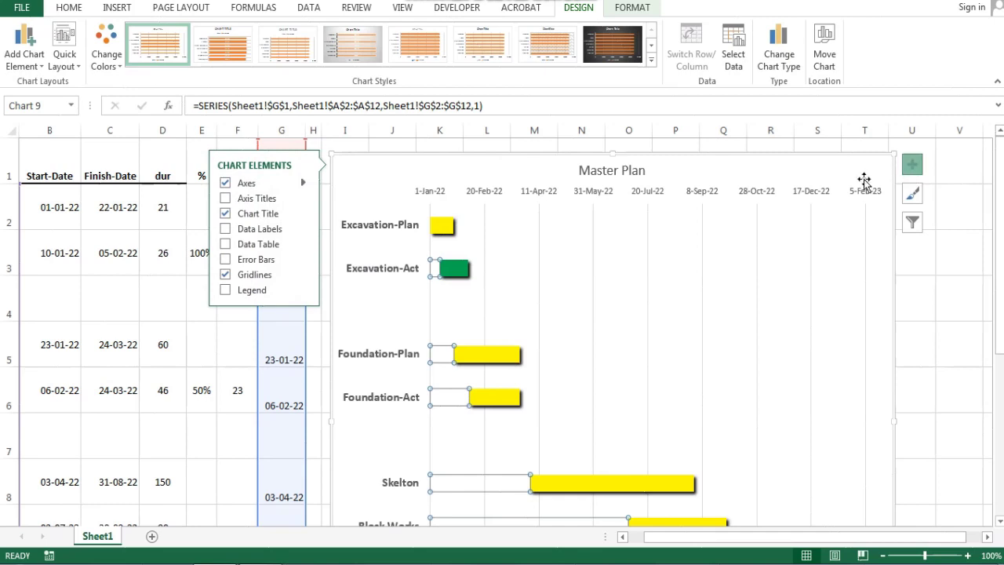
pyautogui.click(271, 263)
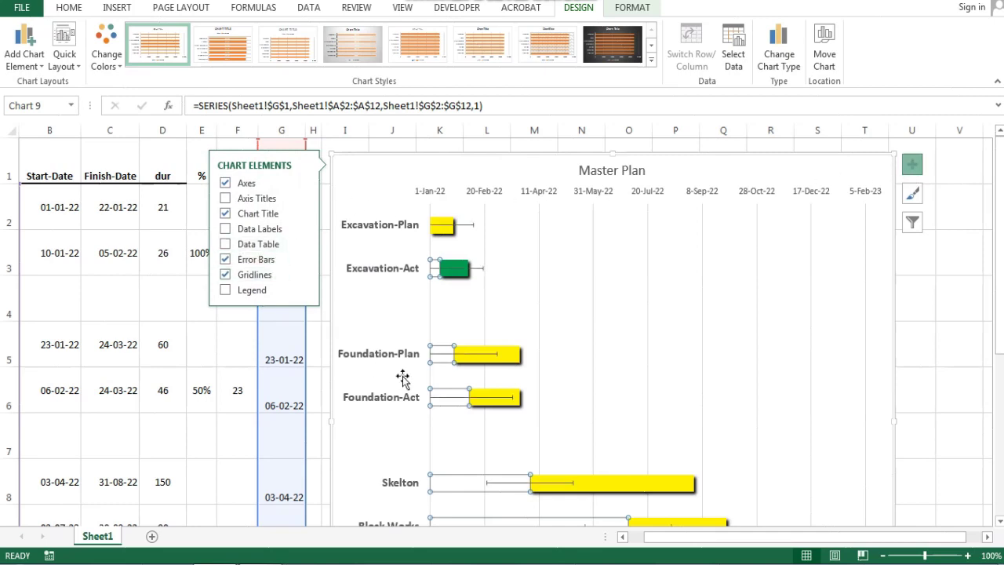
pyautogui.click(508, 488)
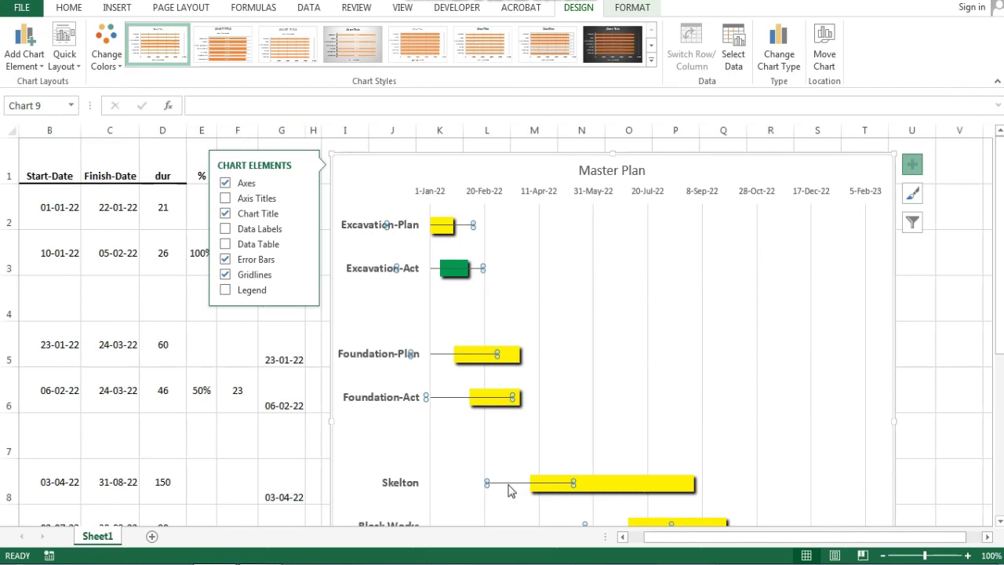
pyautogui.doubleClick(508, 488)
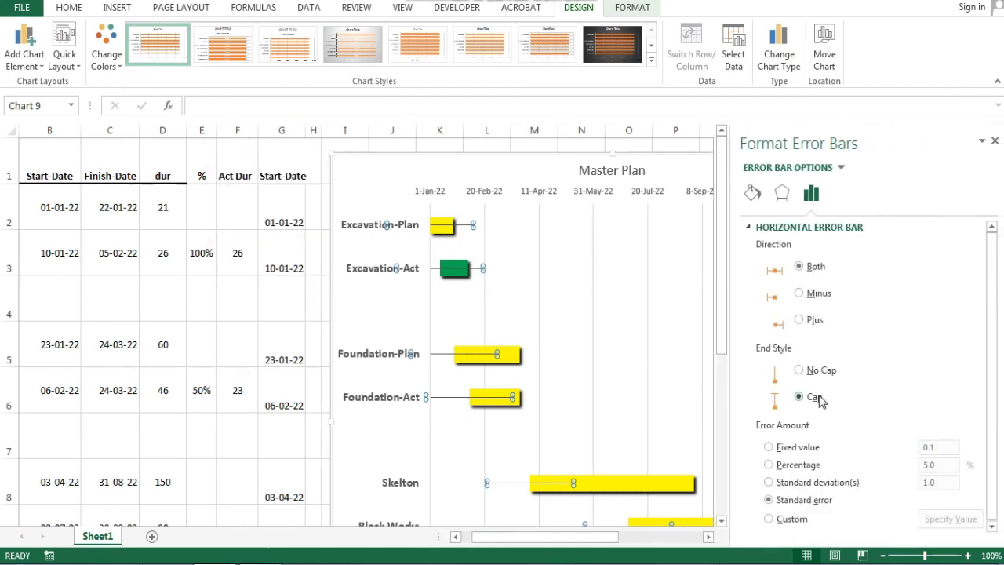
# - Give the error bars no end caps and a solid blue 8 pt line
pyautogui.click(816, 378)
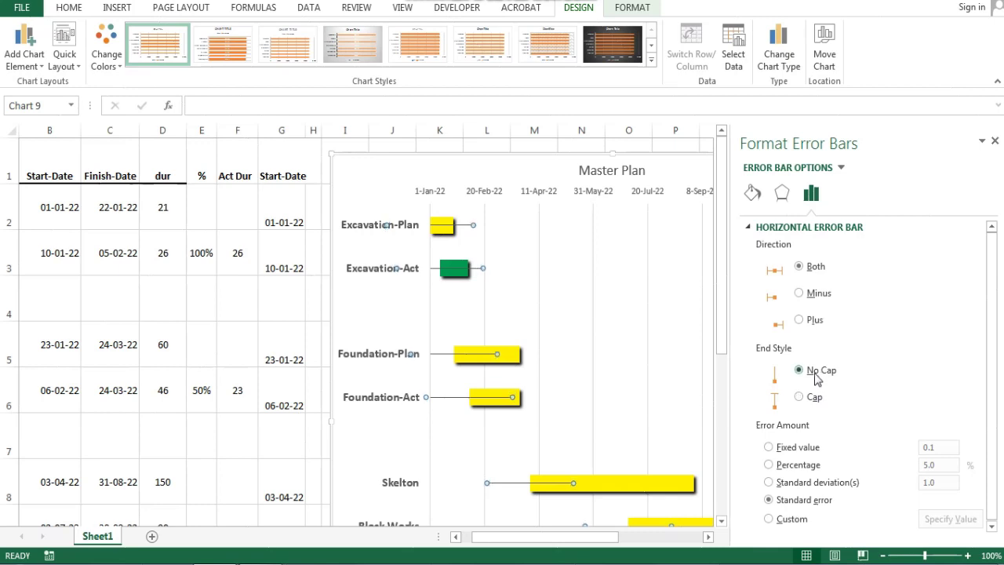
pyautogui.click(752, 192)
pyautogui.click(964, 330)
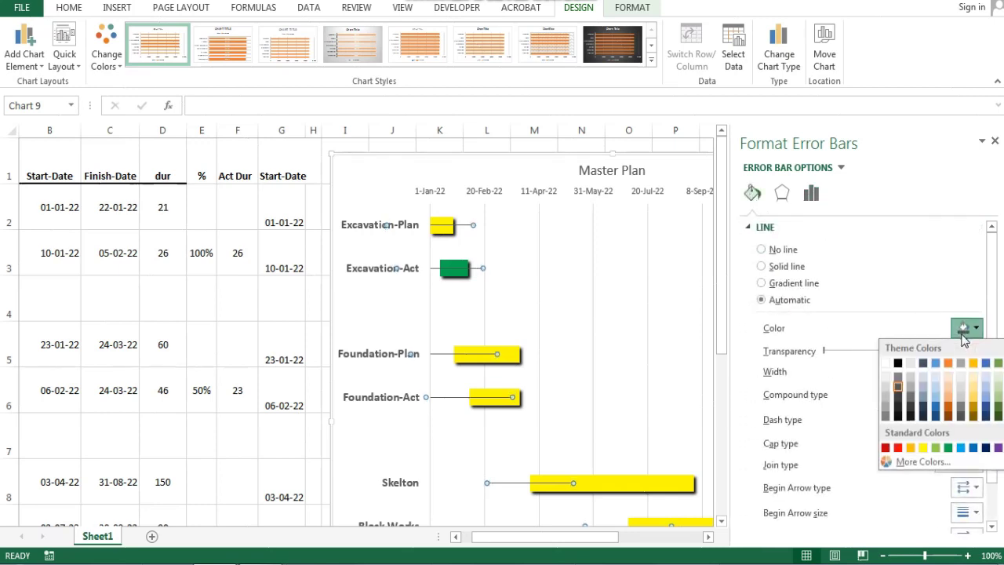
pyautogui.click(972, 449)
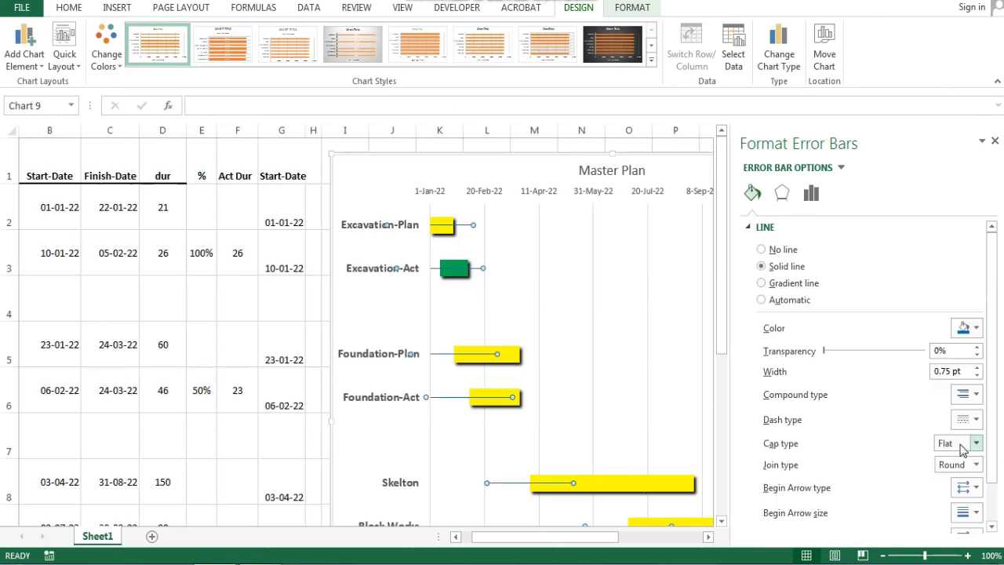
pyautogui.click(976, 368)
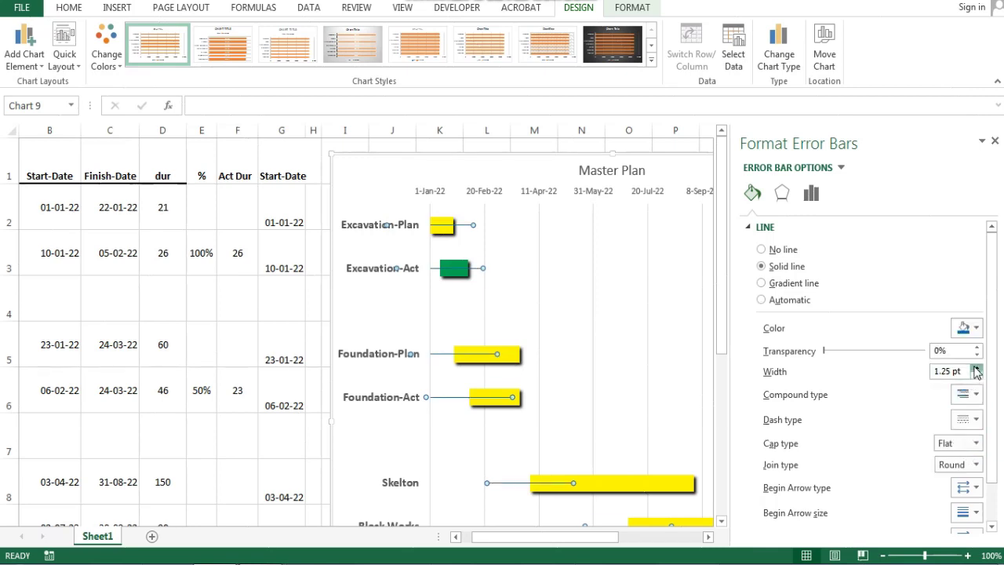
pyautogui.click(977, 368)
pyautogui.click(977, 368)
pyautogui.click(977, 368)
pyautogui.click(977, 367)
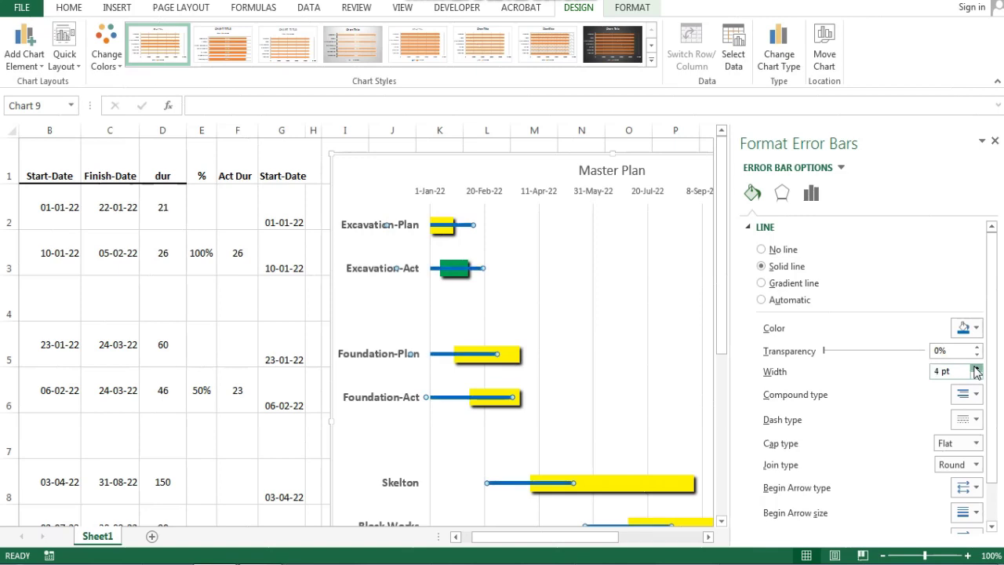
pyautogui.click(976, 368)
pyautogui.click(977, 368)
pyautogui.click(977, 368)
pyautogui.click(977, 367)
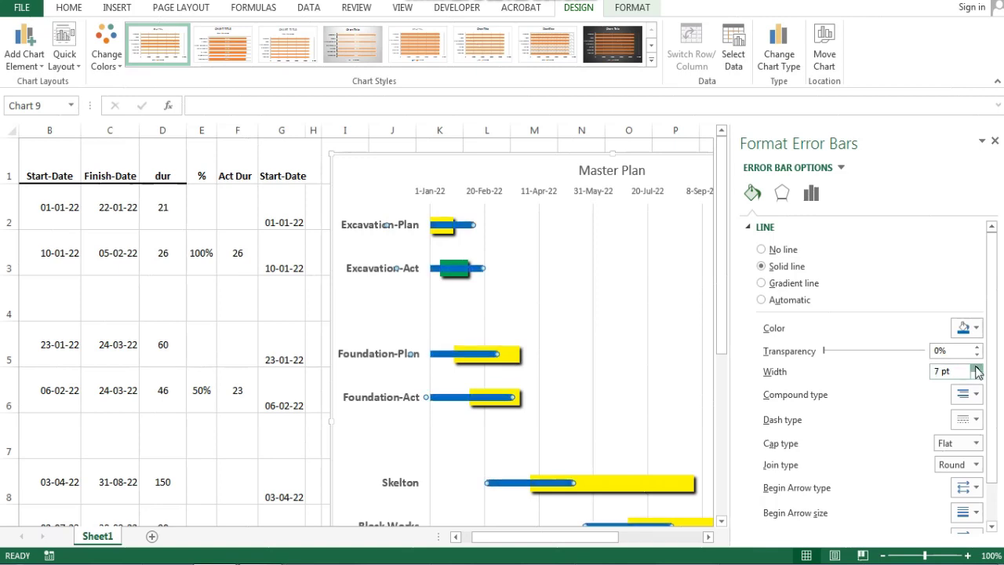
pyautogui.click(977, 368)
pyautogui.click(977, 368)
pyautogui.scroll(-2, 902, 419)
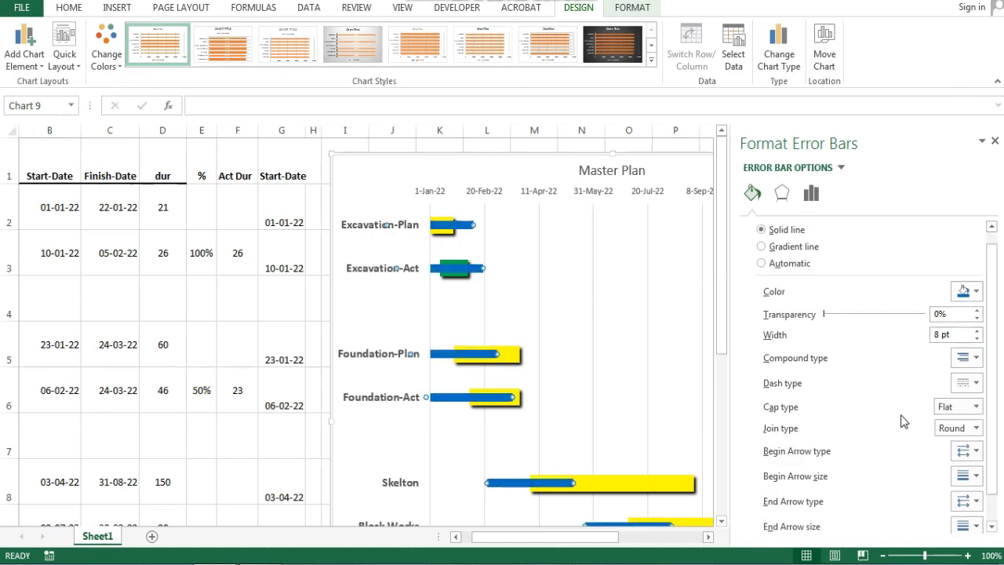
# - Set the error amount to custom values taken from the Act Dur range F2:F12
pyautogui.click(811, 197)
pyautogui.click(800, 519)
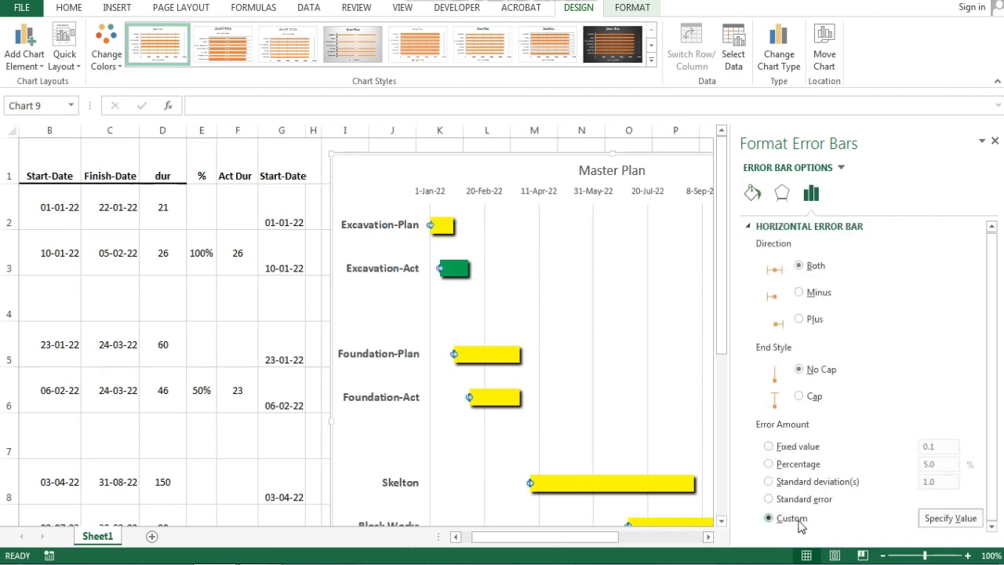
pyautogui.click(951, 518)
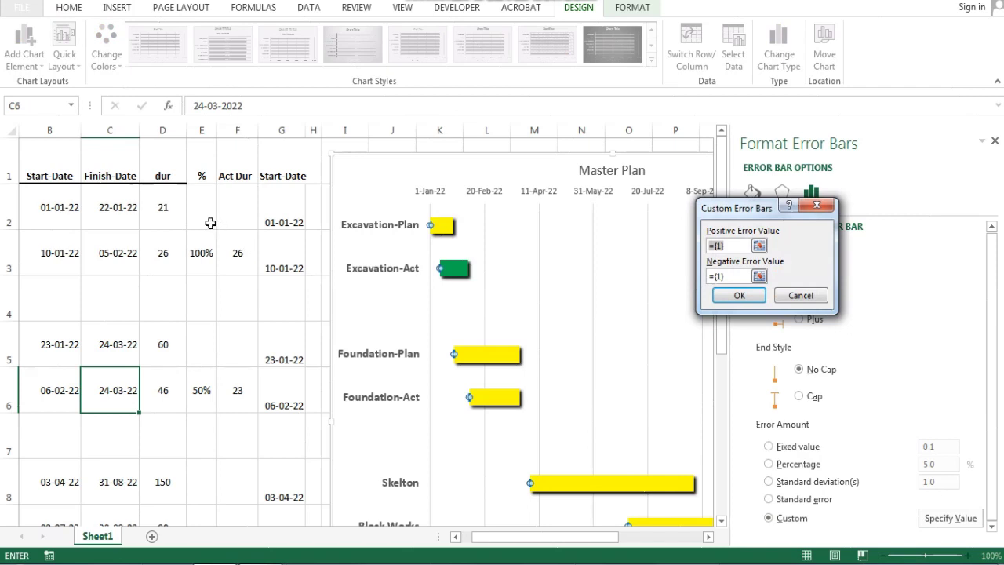
pyautogui.moveTo(233, 193); pyautogui.dragTo(233, 432)
pyautogui.click(751, 296)
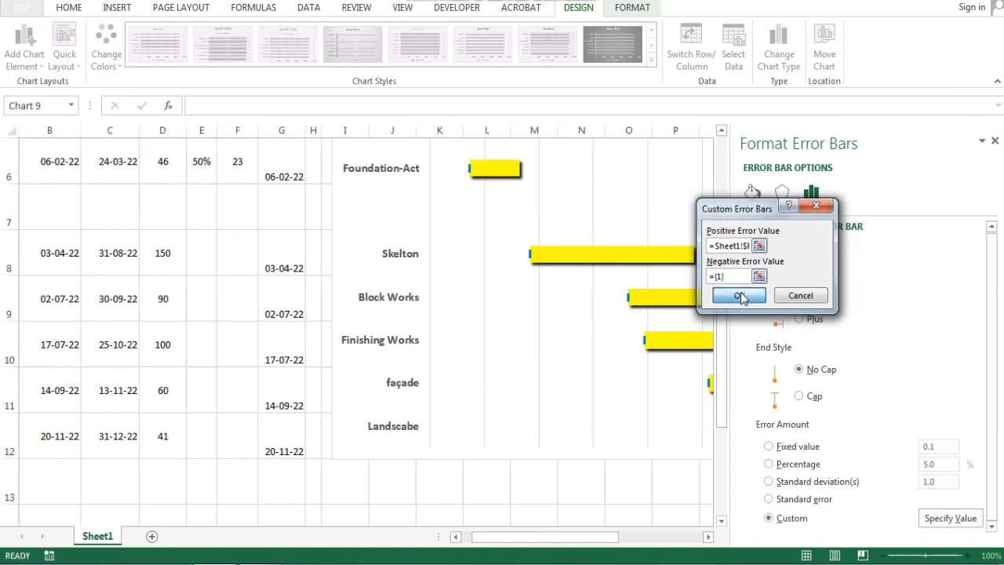
# - Check the Act Dur value in F3, then select only the Foundation-Act bar in the chart
pyautogui.click(229, 225)
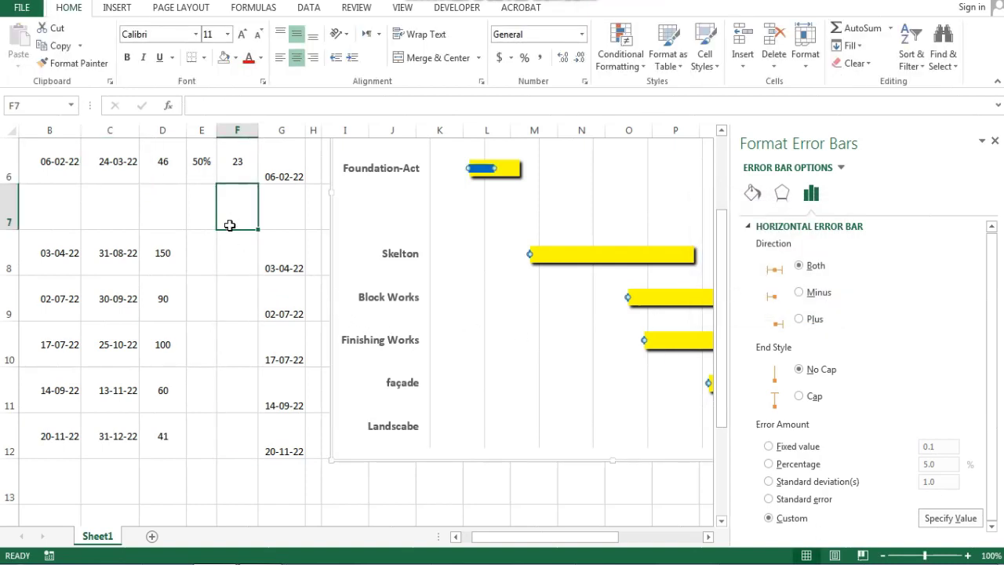
pyautogui.scroll(2, 227, 282)
pyautogui.click(243, 272)
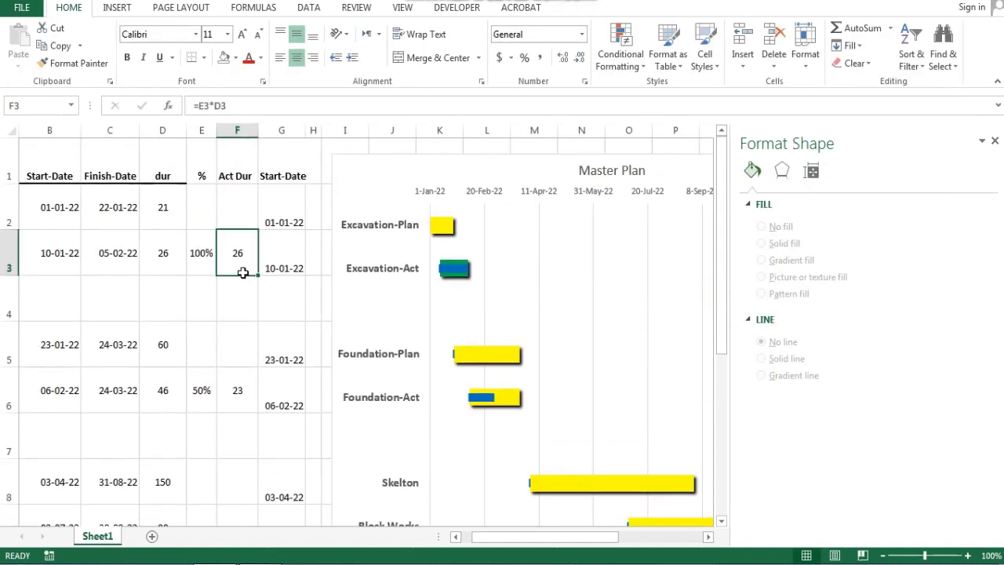
pyautogui.scroll(-1, 244, 273)
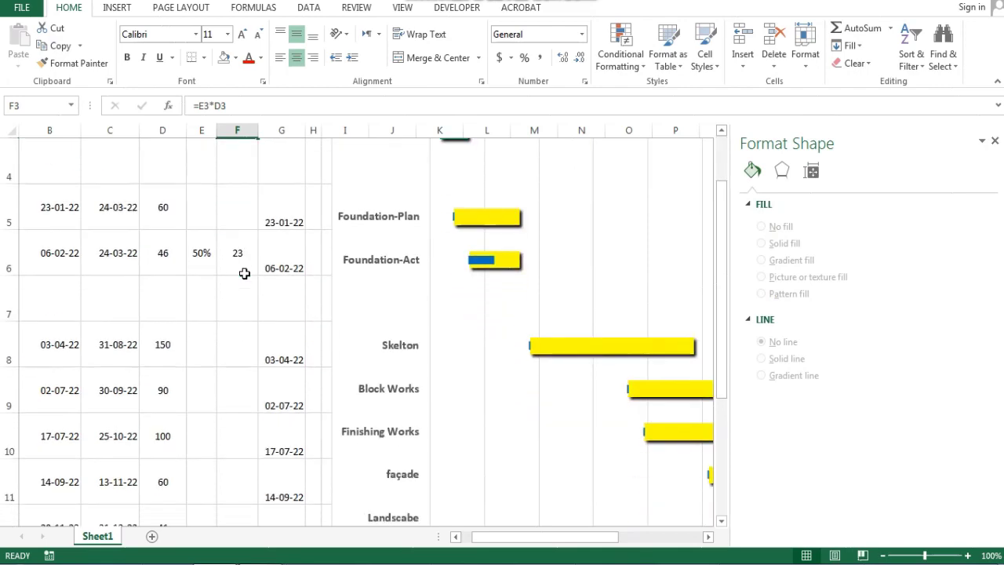
pyautogui.scroll(-2, 244, 273)
pyautogui.scroll(3, 244, 273)
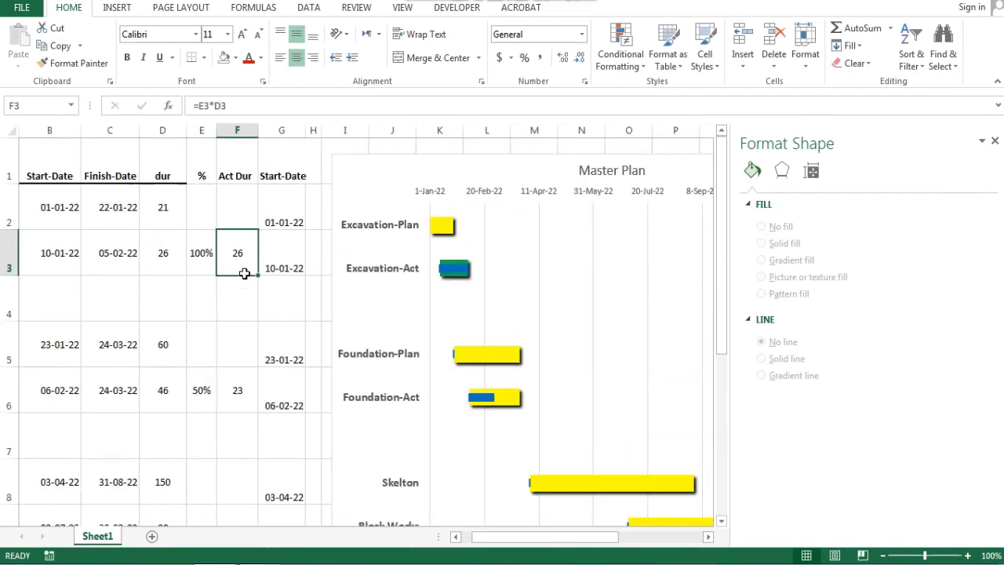
pyautogui.click(514, 409)
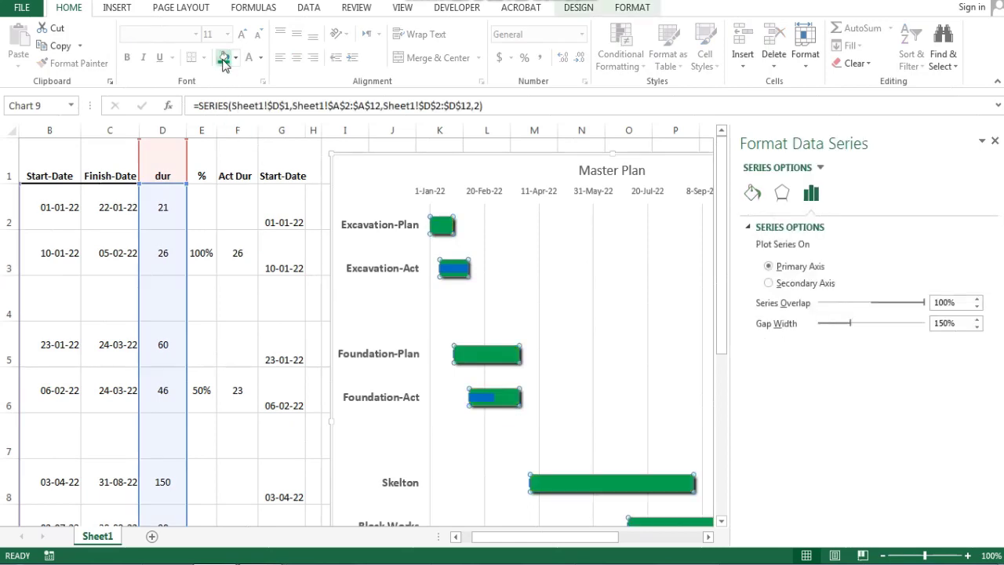
pyautogui.click(510, 399)
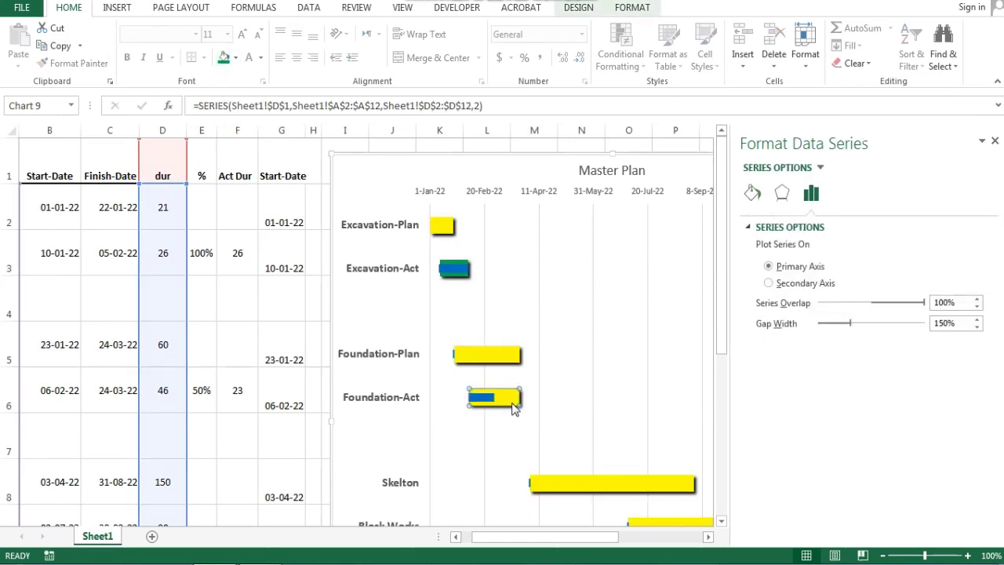